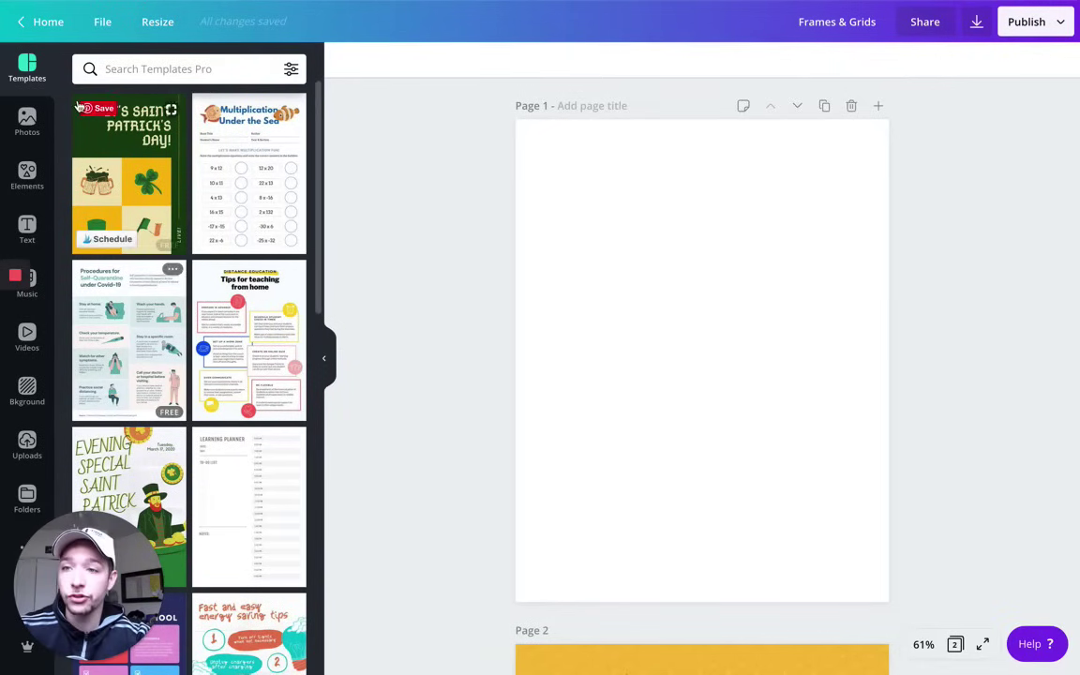
Step: Upload the wedding photo and the ski trip photo from the Desktop to Canva's uploads
{"action": "left_click", "coordinate": [26, 446]}
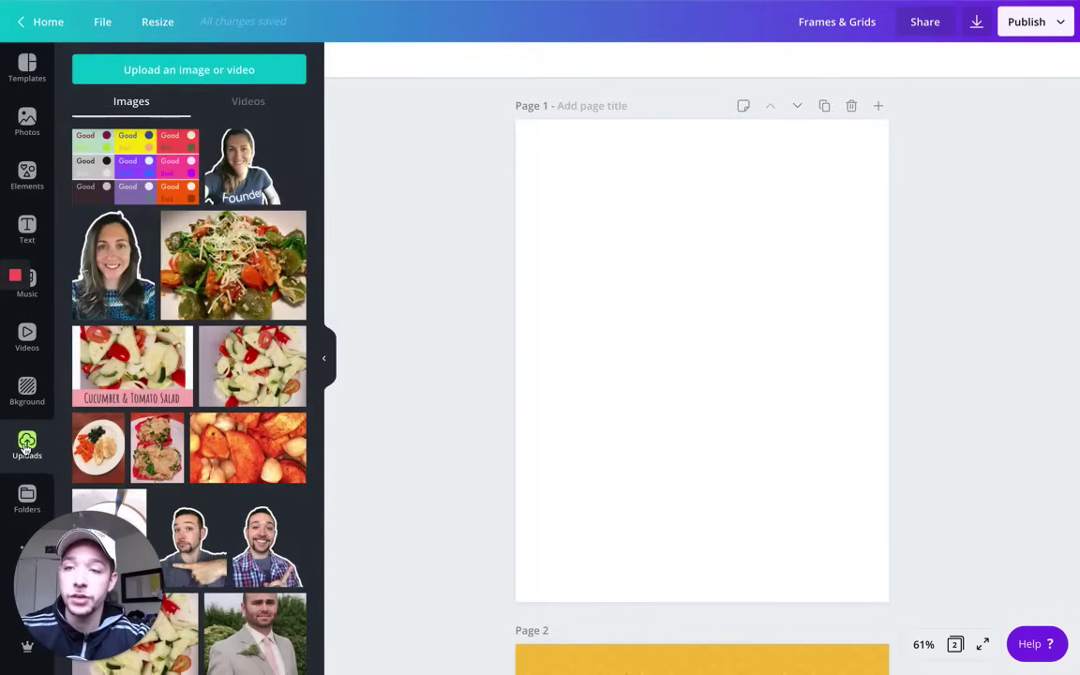
{"action": "left_click", "coordinate": [161, 72]}
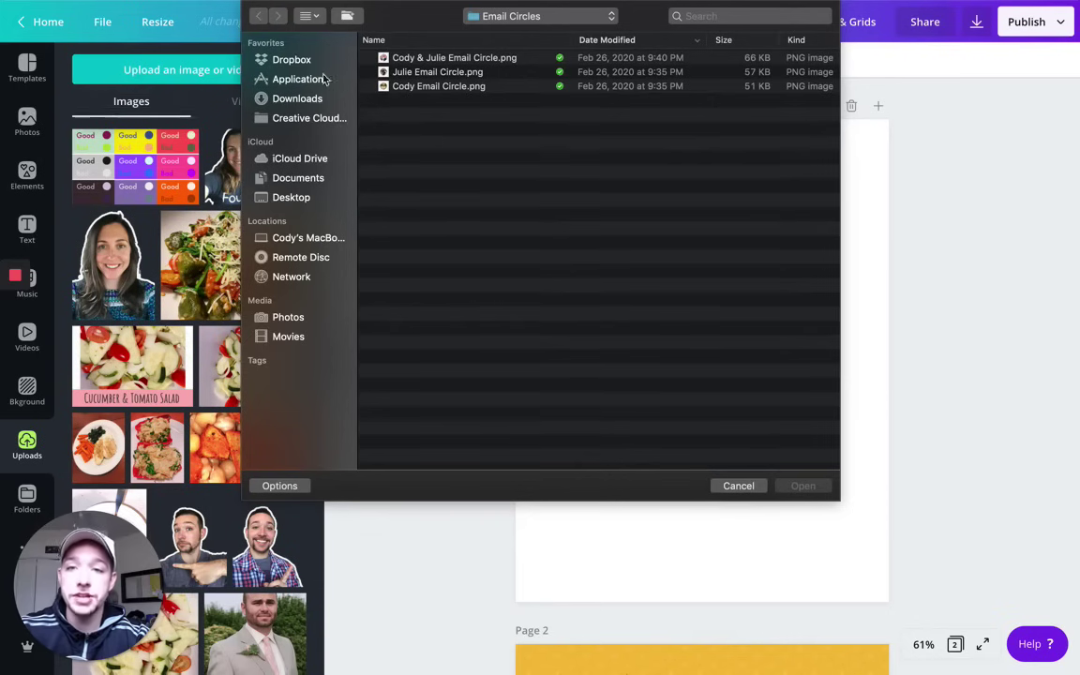
{"action": "left_click", "coordinate": [279, 59]}
{"action": "left_click", "coordinate": [295, 197]}
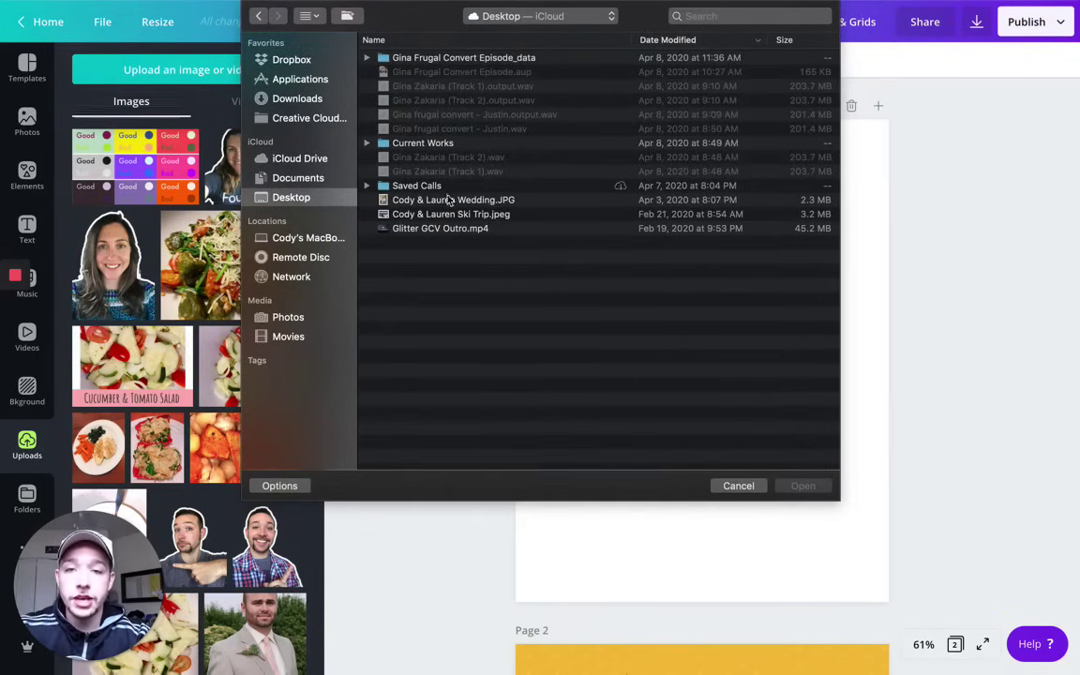
{"action": "left_click", "coordinate": [403, 199]}
{"action": "left_click", "coordinate": [459, 214], "text": "shift"}
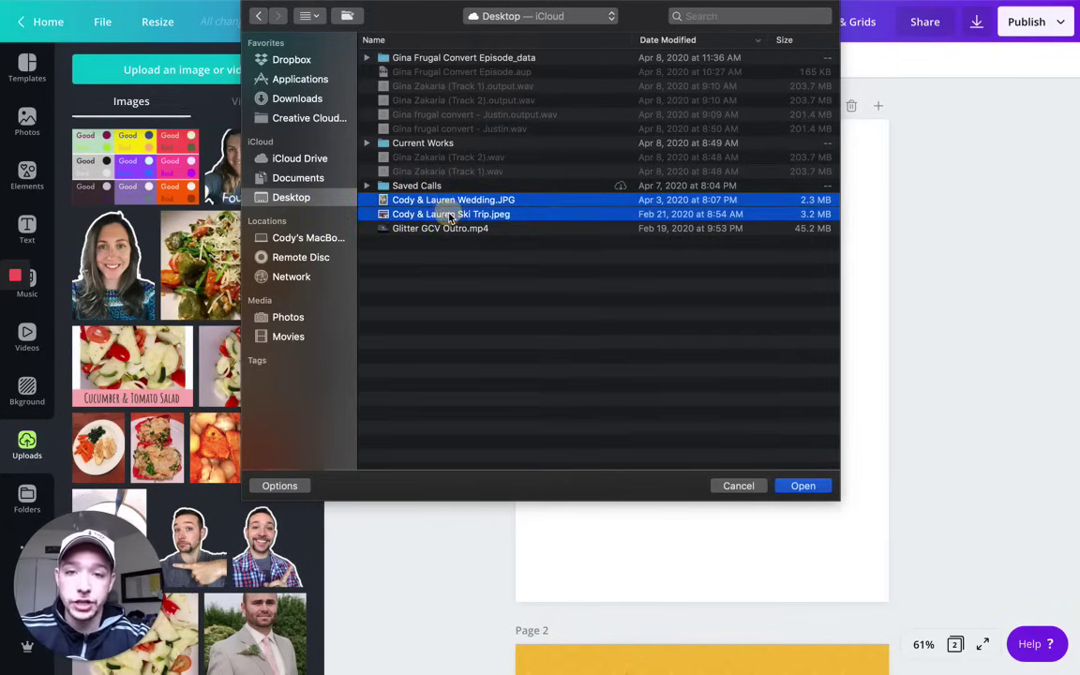
{"action": "left_click", "coordinate": [802, 486]}
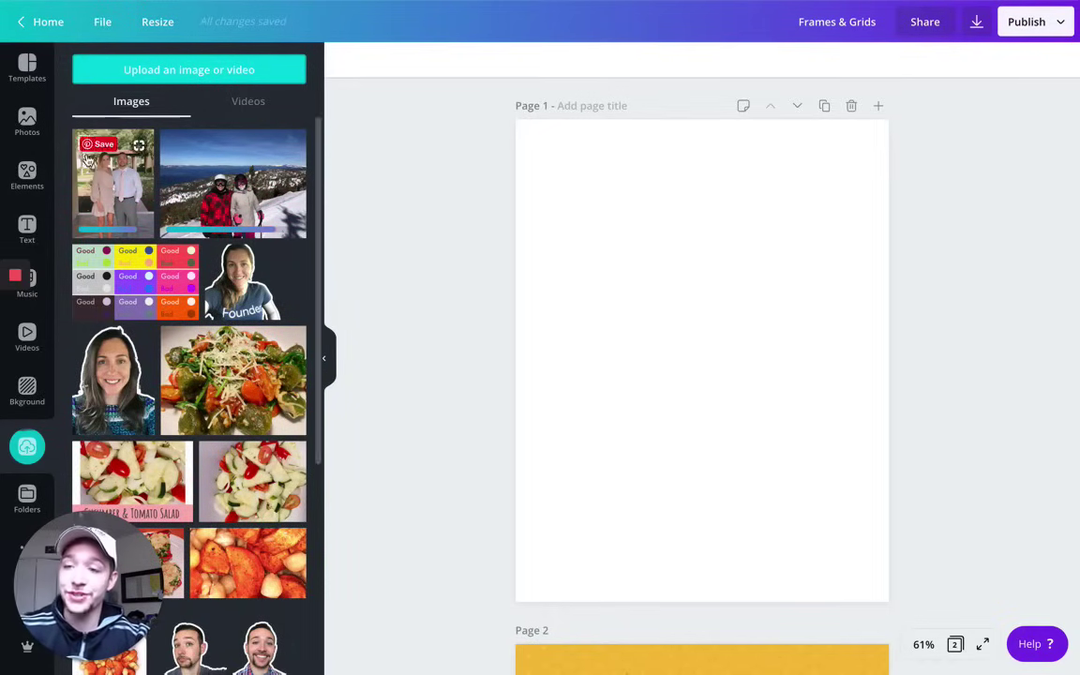
Step: Show the full list of Grids layouts in the Elements panel
{"action": "left_click", "coordinate": [27, 172]}
{"action": "scroll", "coordinate": [197, 311], "scroll_direction": "down", "scroll_amount": 3}
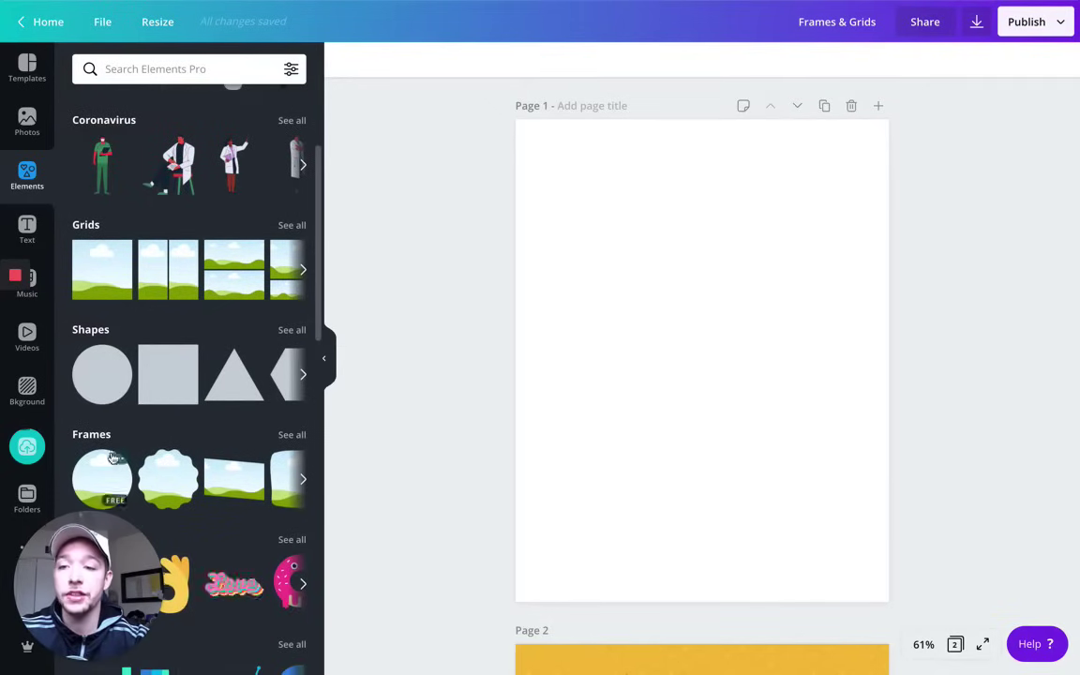
{"action": "left_click", "coordinate": [290, 225]}
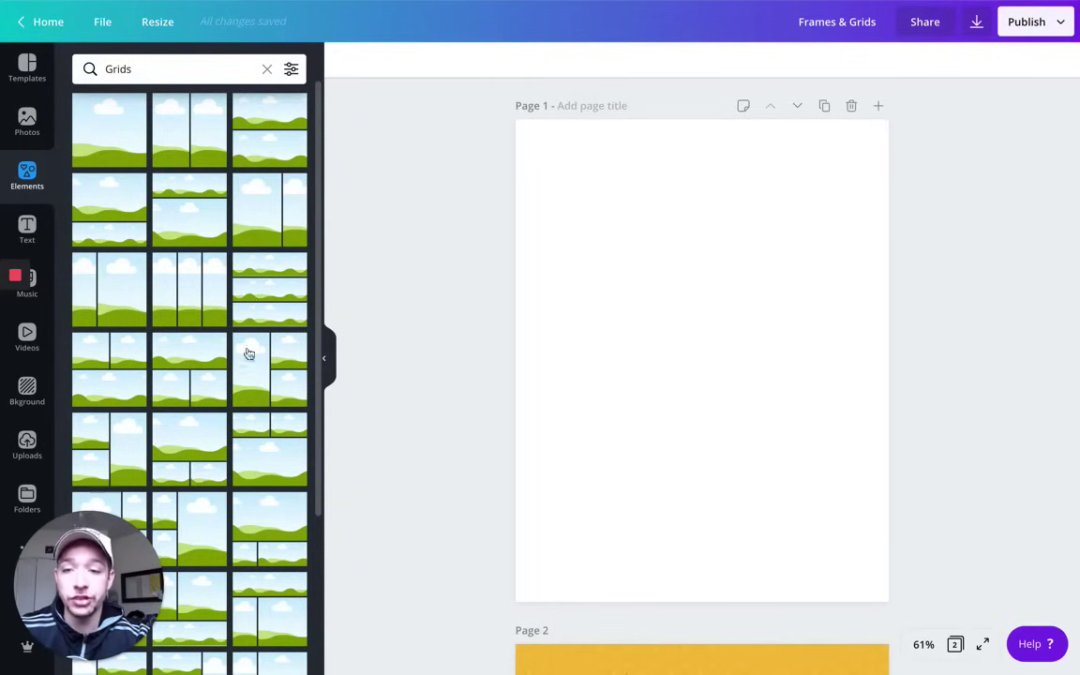
{"action": "scroll", "coordinate": [251, 392], "scroll_direction": "down", "scroll_amount": 1}
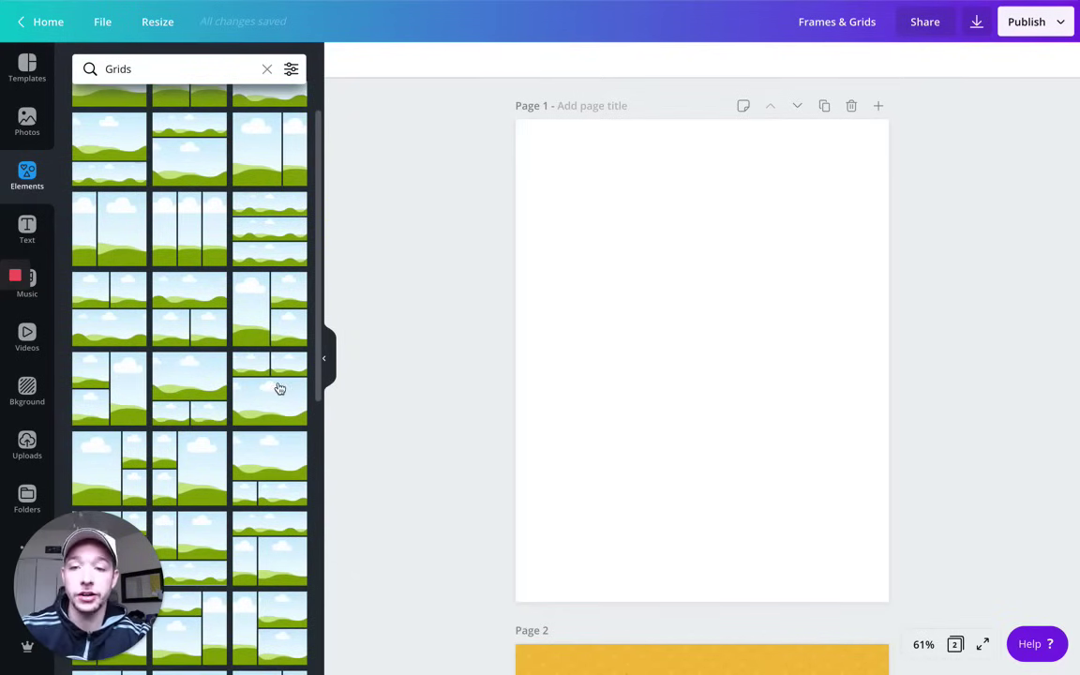
Step: Place a two-over-one grid on page 1 and fill its large lower cell with the ski photo
{"action": "left_click", "coordinate": [266, 399]}
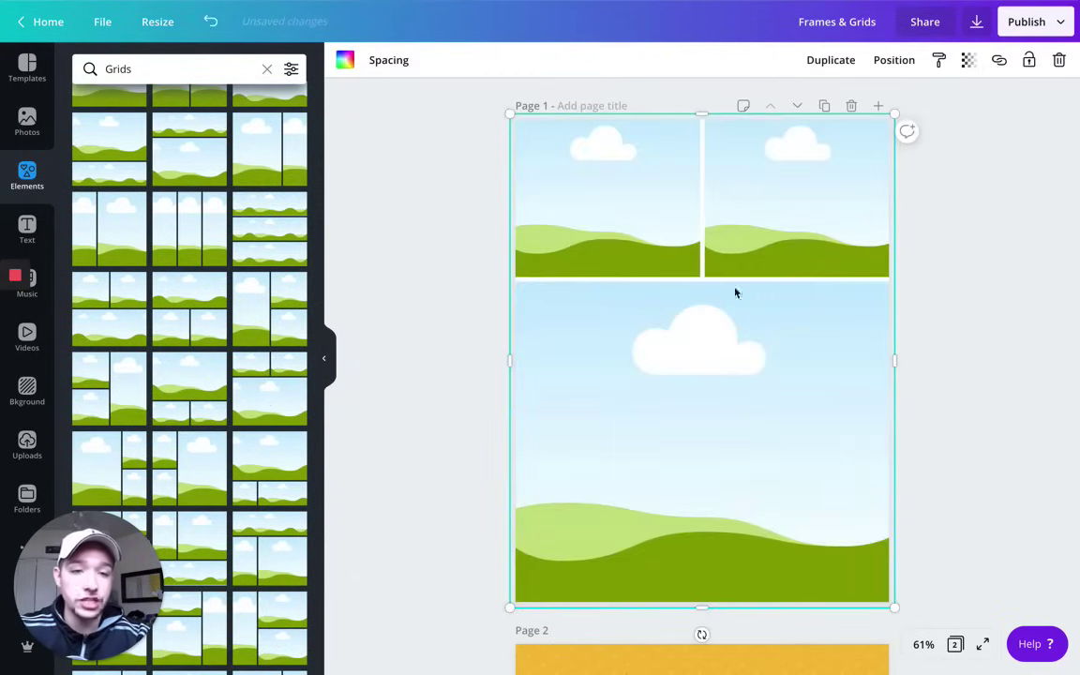
{"action": "left_click", "coordinate": [939, 295]}
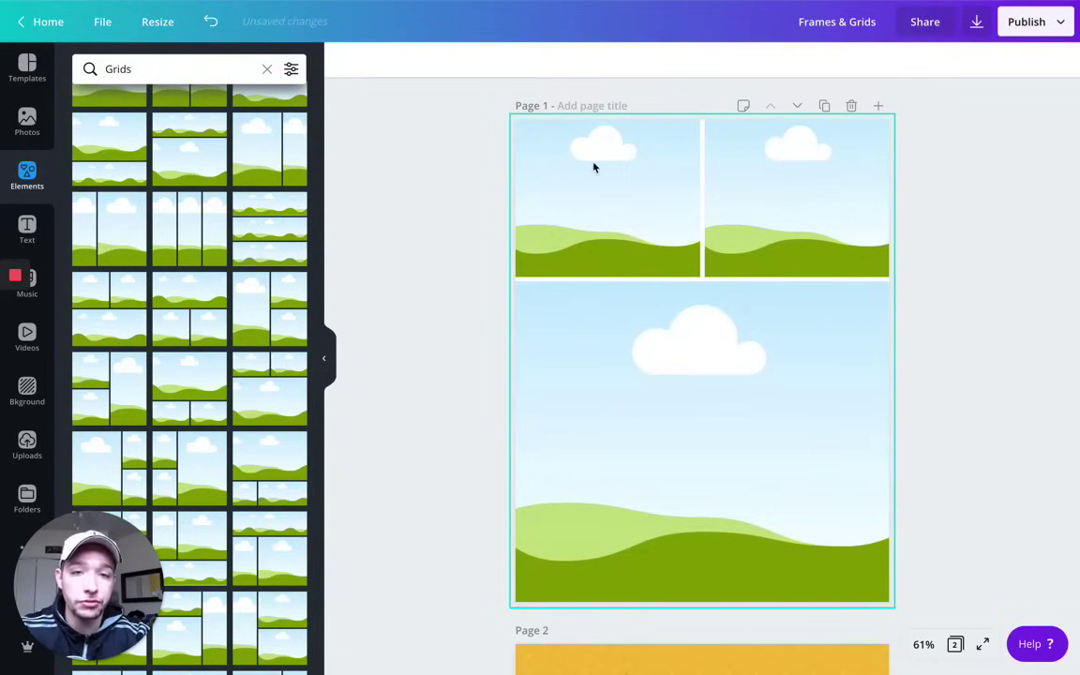
{"action": "left_click", "coordinate": [27, 440]}
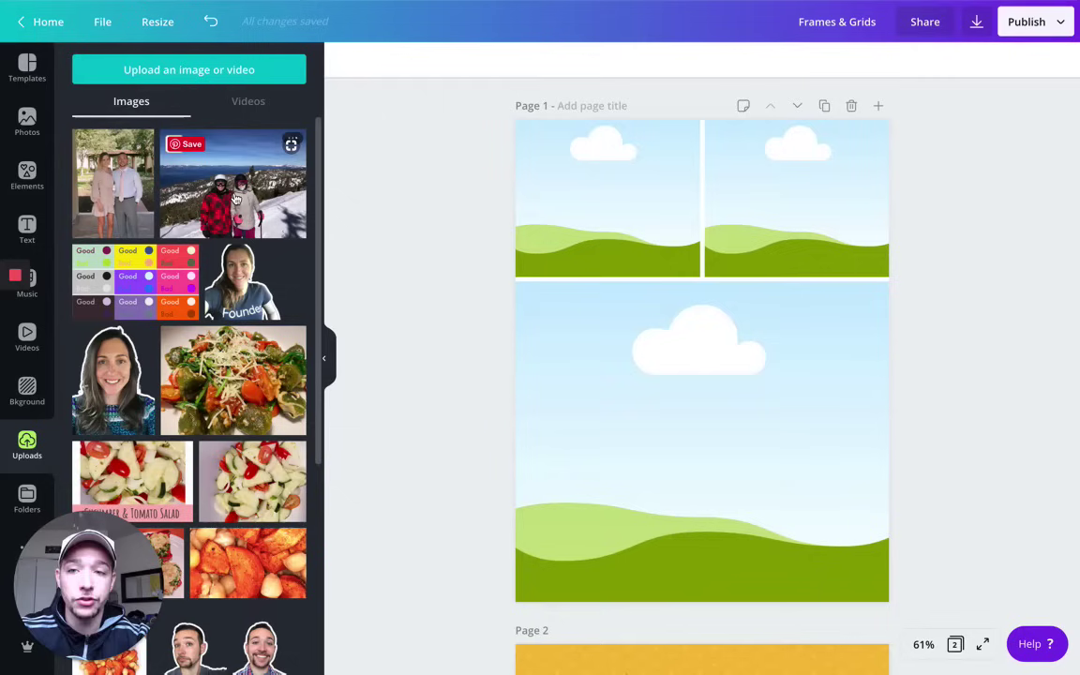
{"action": "left_click", "coordinate": [228, 195]}
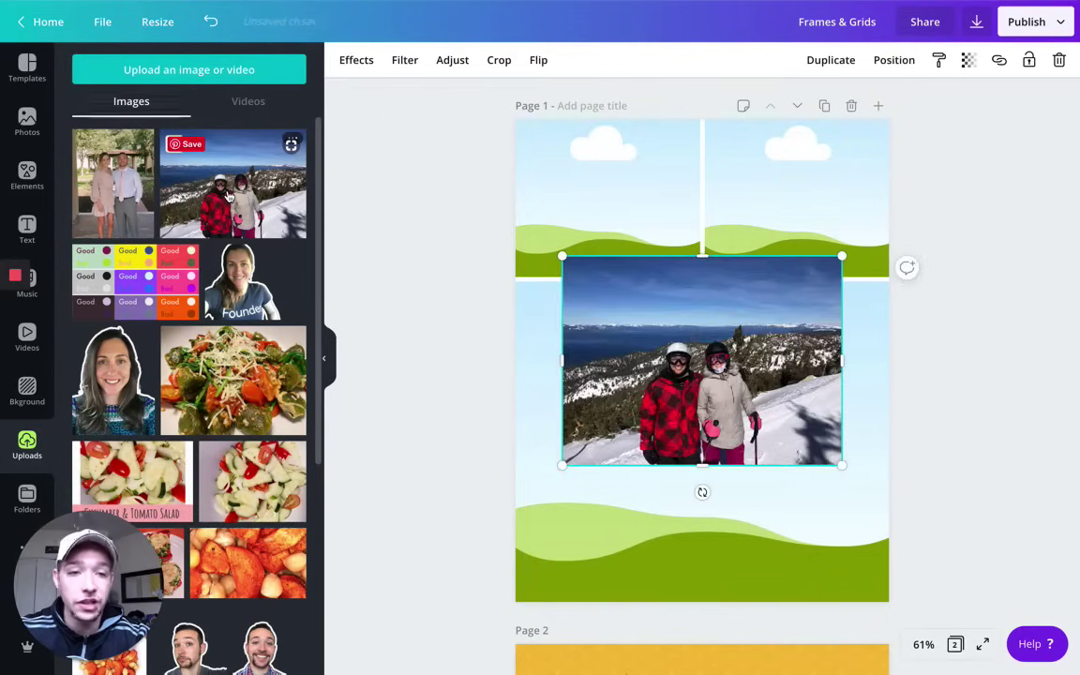
{"action": "key", "text": "Delete"}
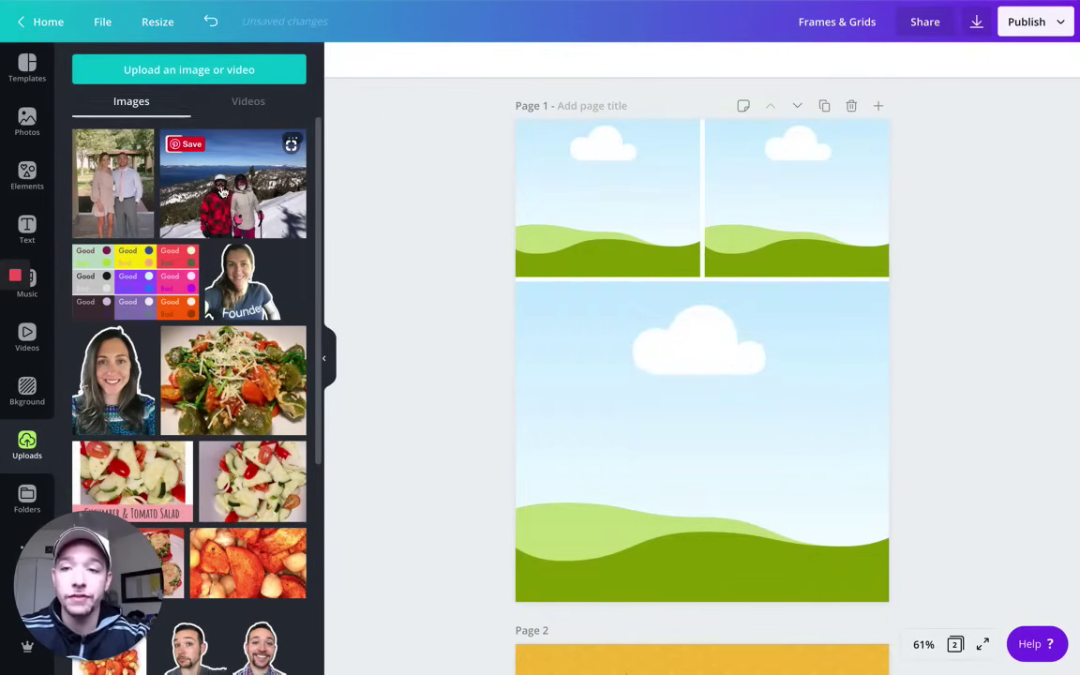
{"action": "left_click_drag", "start_coordinate": [228, 195], "coordinate": [713, 385]}
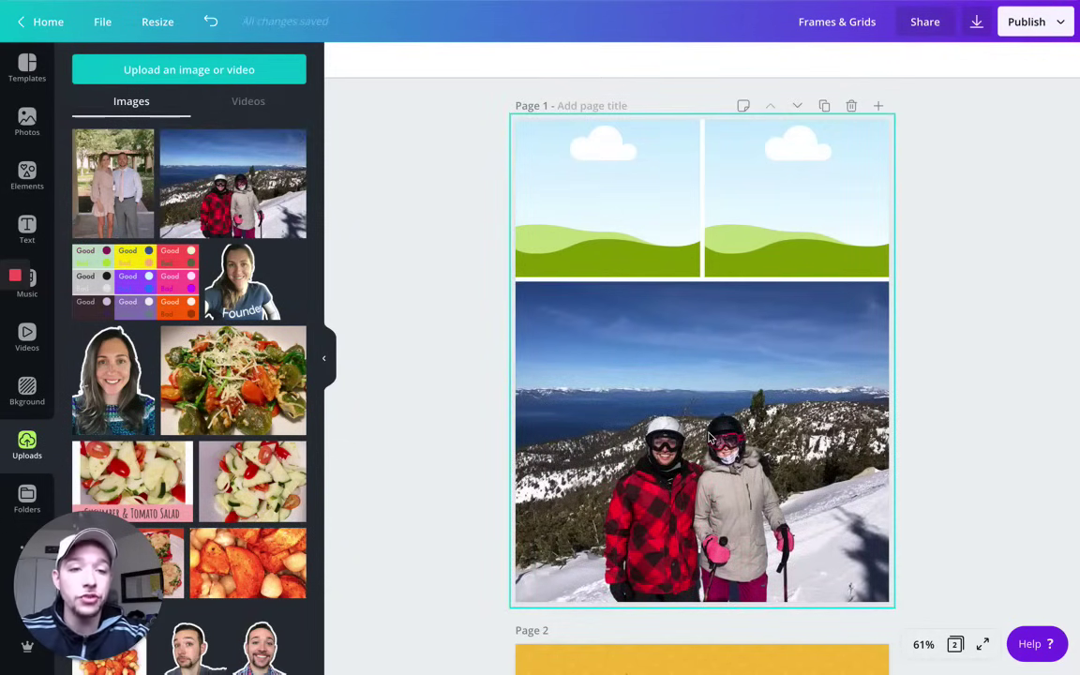
Step: Reposition the ski photo within the lower grid cell
{"action": "double_click", "coordinate": [643, 385]}
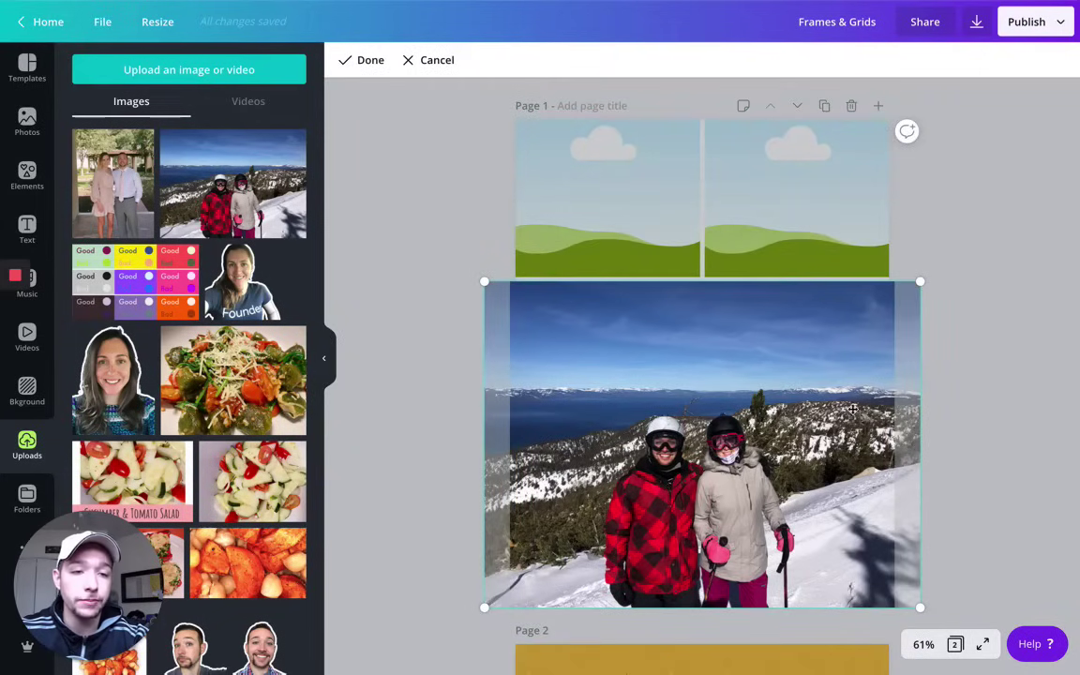
{"action": "left_click_drag", "start_coordinate": [766, 427], "coordinate": [760, 392]}
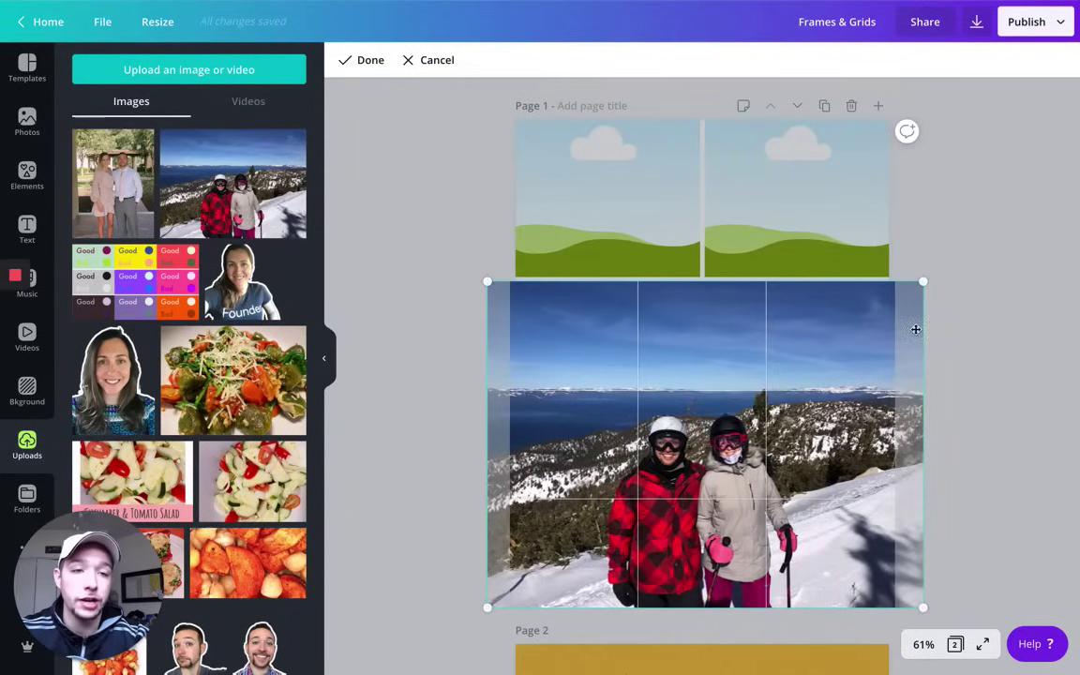
{"action": "left_click", "coordinate": [1008, 324]}
Step: Fill both top grid cells with the couple photo and nudge the top-right one's framing
{"action": "left_click_drag", "start_coordinate": [113, 183], "coordinate": [599, 178]}
{"action": "left_click_drag", "start_coordinate": [113, 178], "coordinate": [752, 192]}
{"action": "left_click", "coordinate": [624, 178]}
{"action": "double_click", "coordinate": [626, 174]}
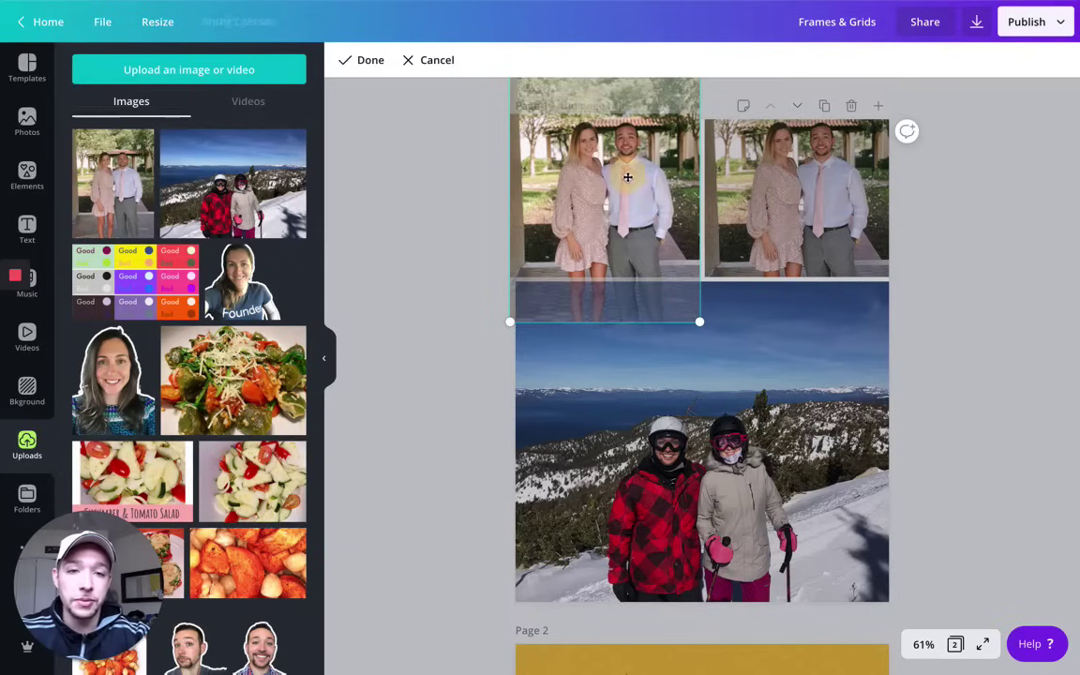
{"action": "left_click", "coordinate": [972, 236]}
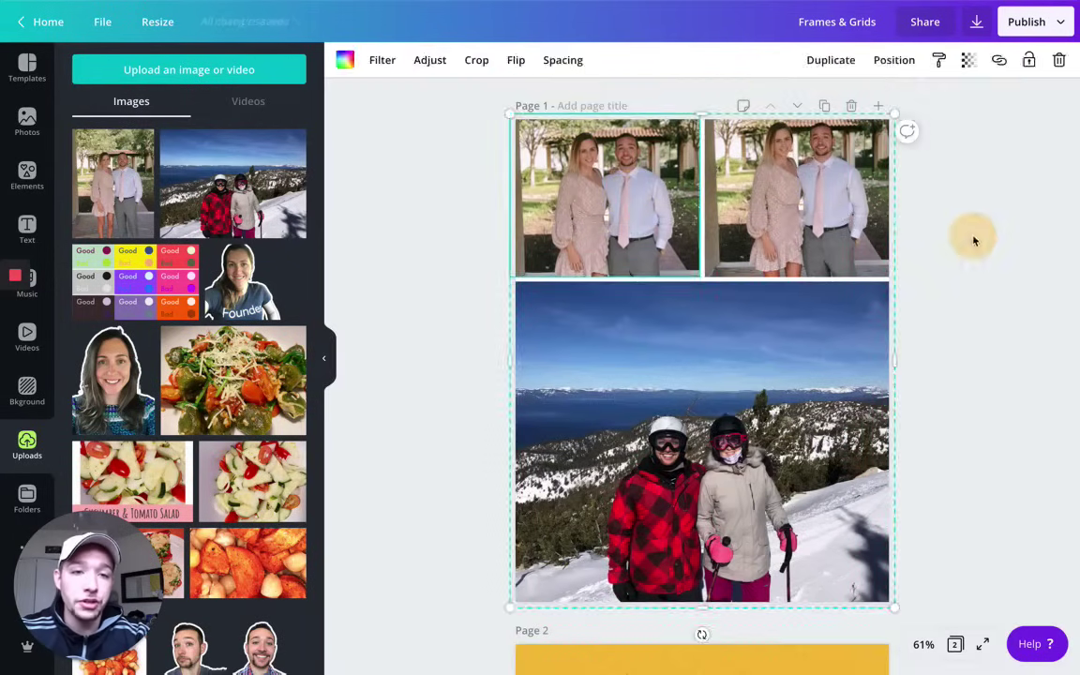
{"action": "double_click", "coordinate": [830, 189]}
{"action": "left_click_drag", "start_coordinate": [832, 191], "coordinate": [832, 202]}
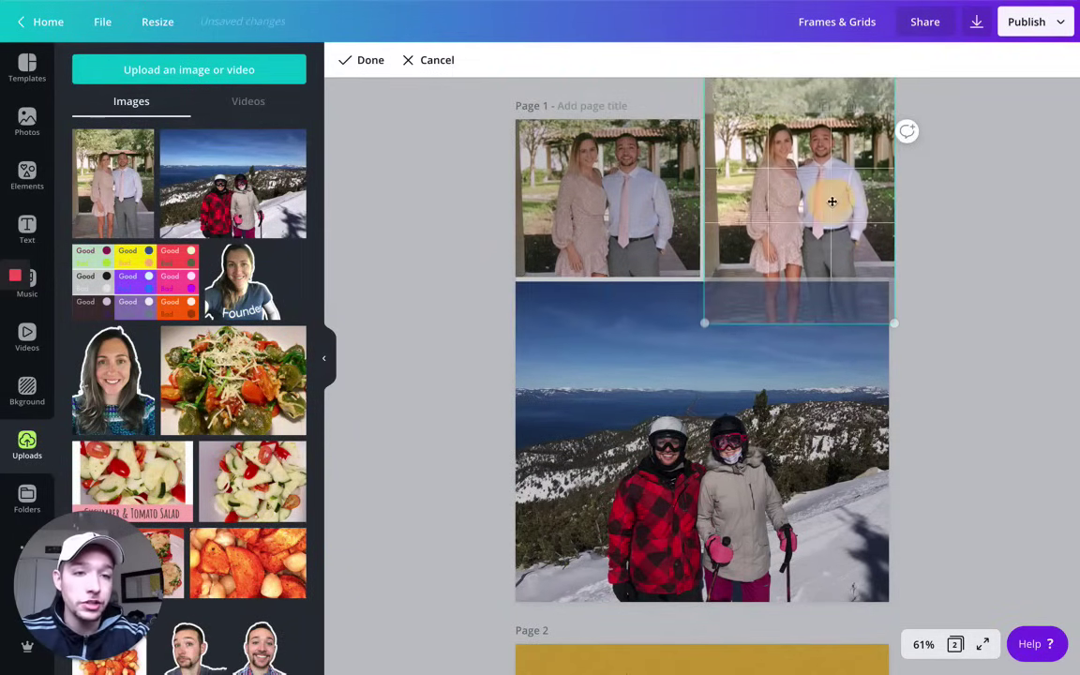
{"action": "left_click", "coordinate": [948, 245]}
Step: Enlarge the top-left couple photo into a close-up centred on their faces
{"action": "left_click", "coordinate": [592, 192]}
{"action": "double_click", "coordinate": [592, 192]}
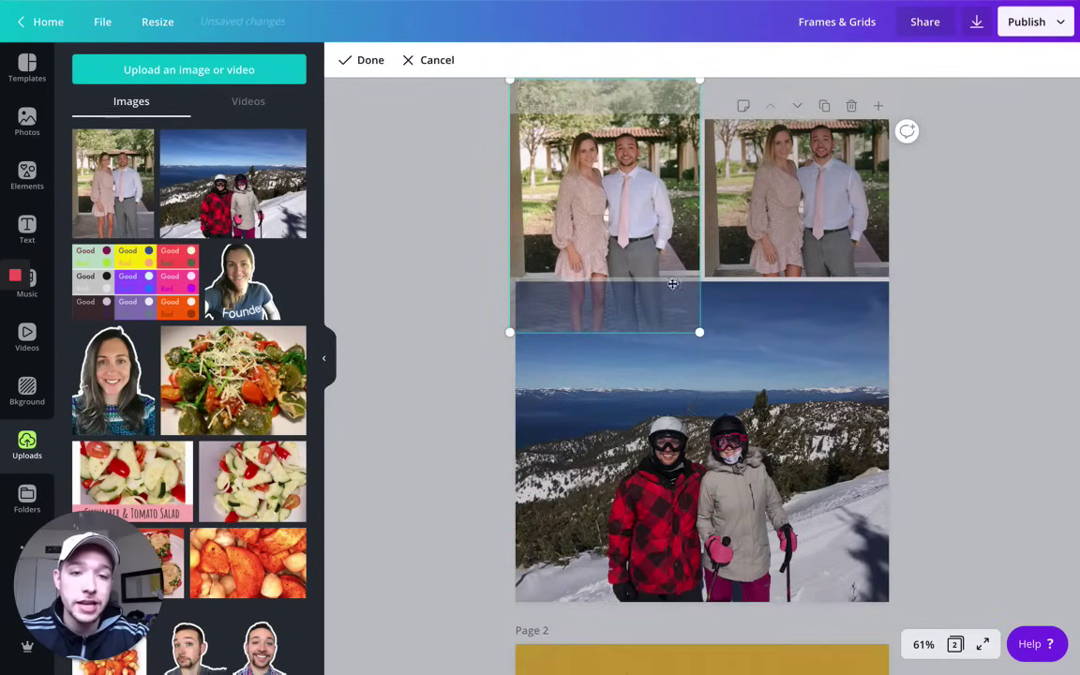
{"action": "left_click_drag", "start_coordinate": [698, 332], "coordinate": [886, 477]}
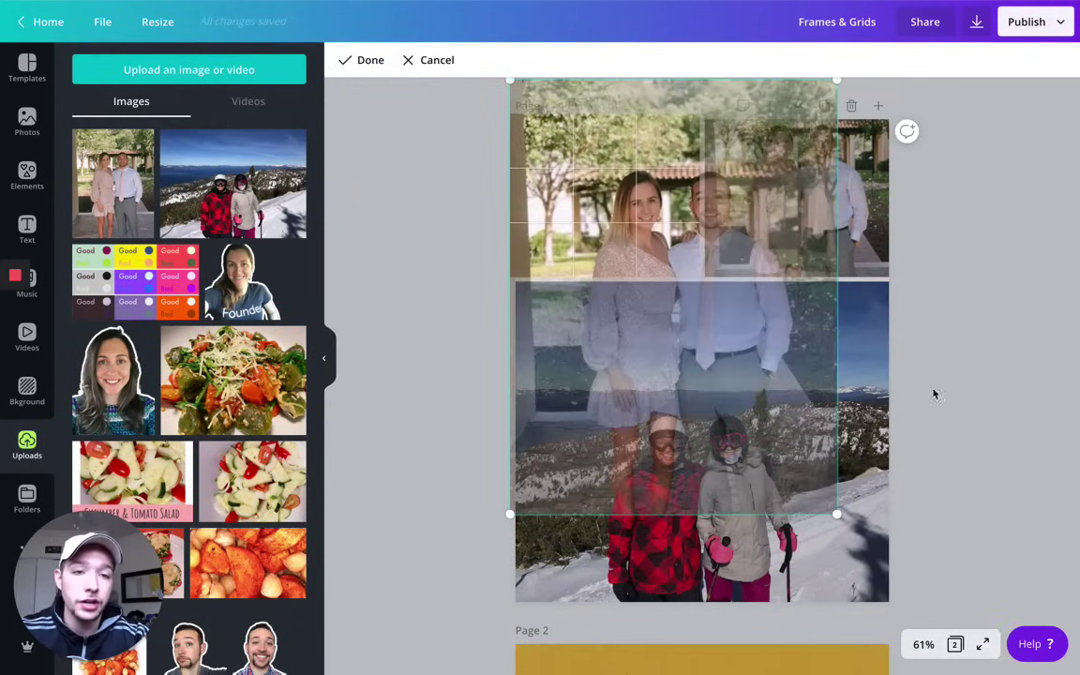
{"action": "left_click", "coordinate": [971, 356]}
{"action": "left_click", "coordinate": [581, 209]}
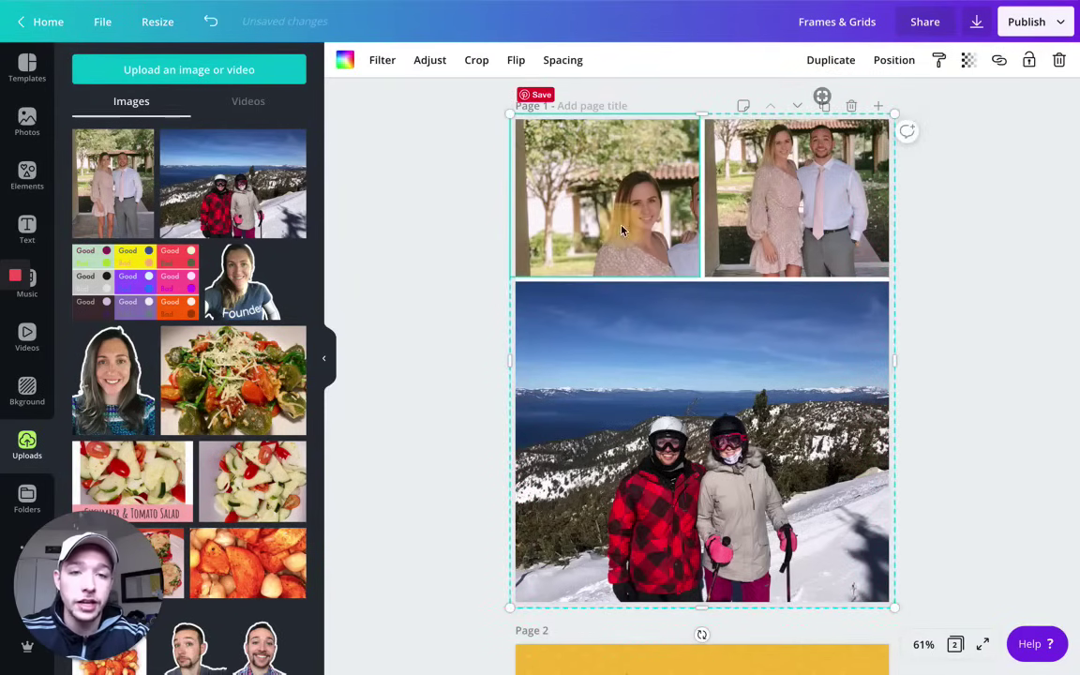
{"action": "double_click", "coordinate": [559, 201]}
{"action": "left_click_drag", "start_coordinate": [647, 228], "coordinate": [583, 197]}
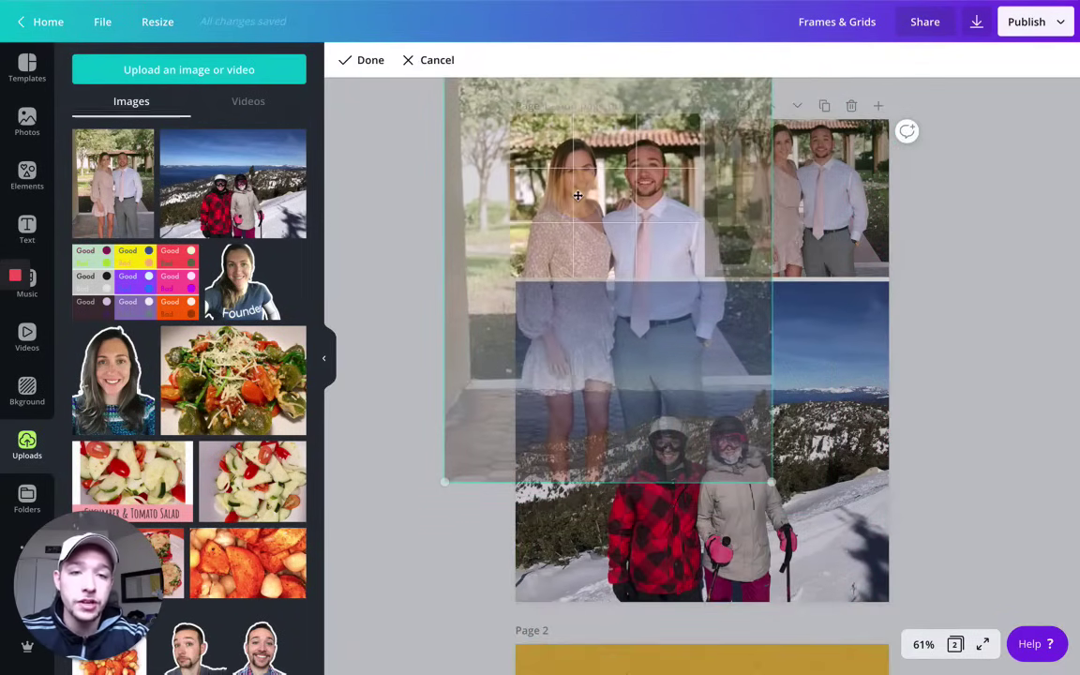
{"action": "left_click", "coordinate": [981, 280]}
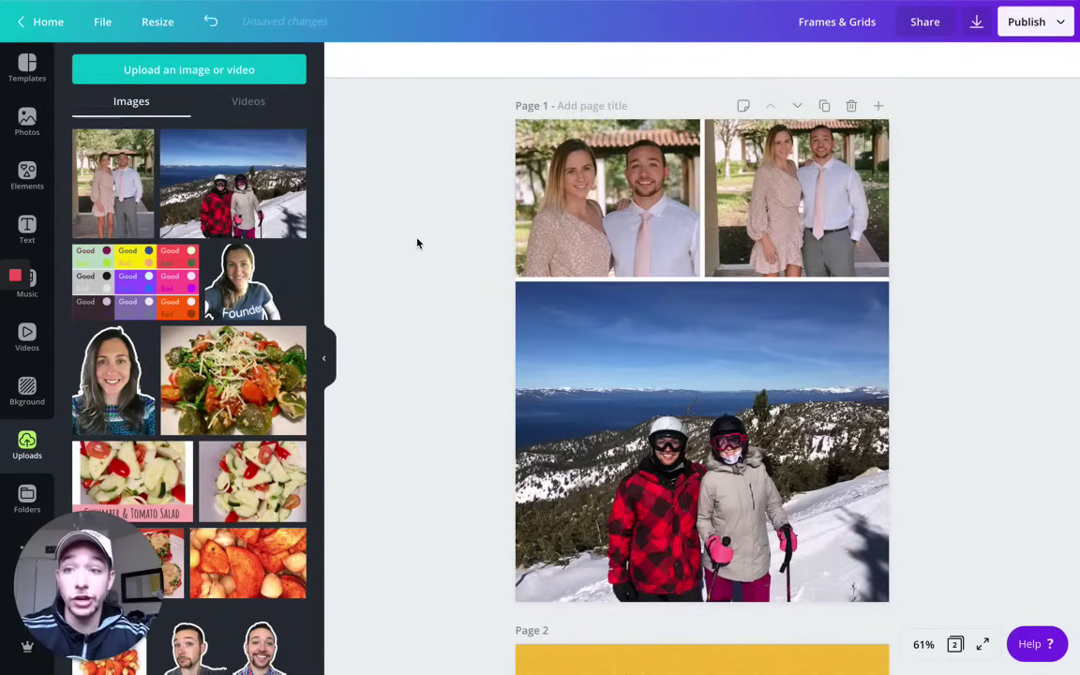
Step: Undo the earlier grid and photos, then put a three-column grid on the blank page
{"action": "left_click", "coordinate": [28, 173]}
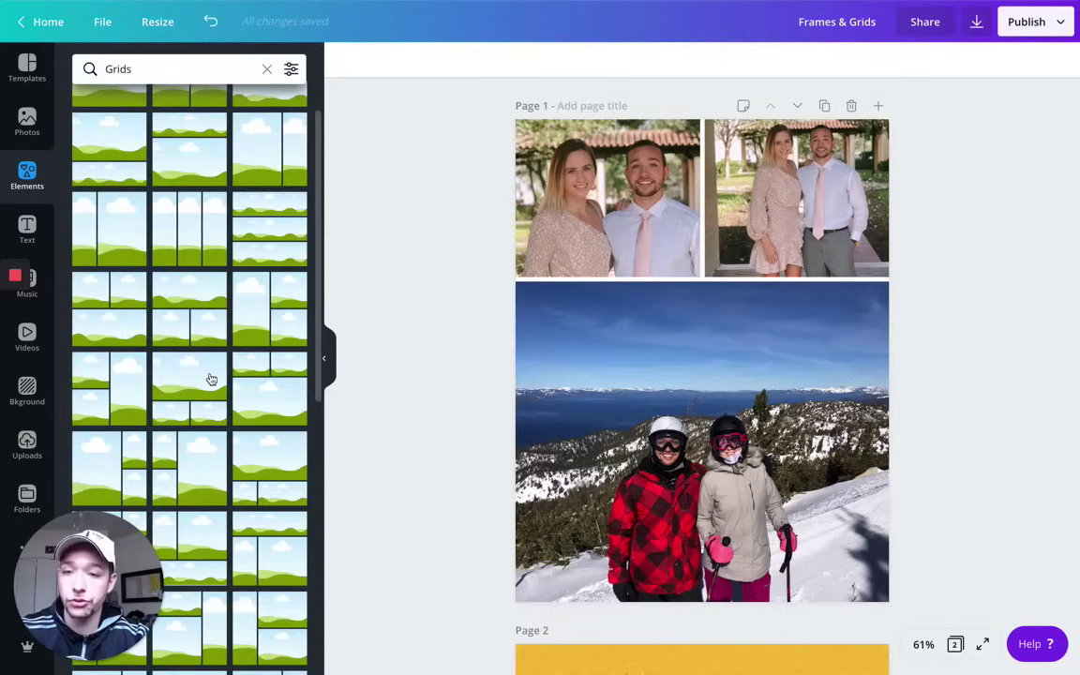
{"action": "scroll", "coordinate": [212, 378], "scroll_direction": "down", "scroll_amount": 1}
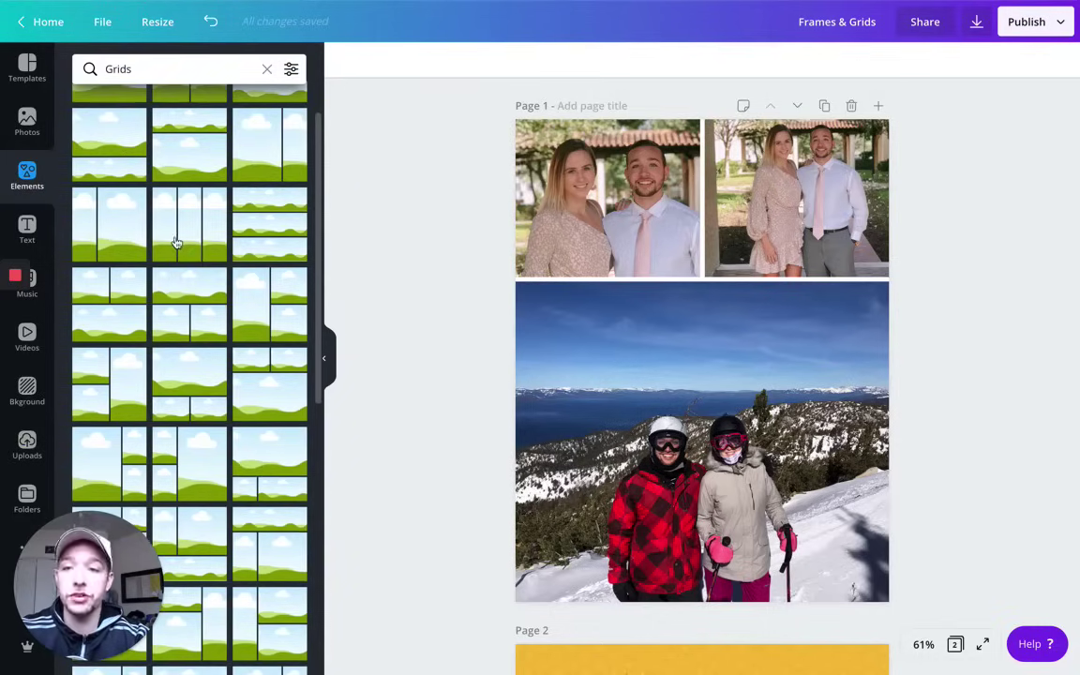
{"action": "left_click", "coordinate": [176, 243]}
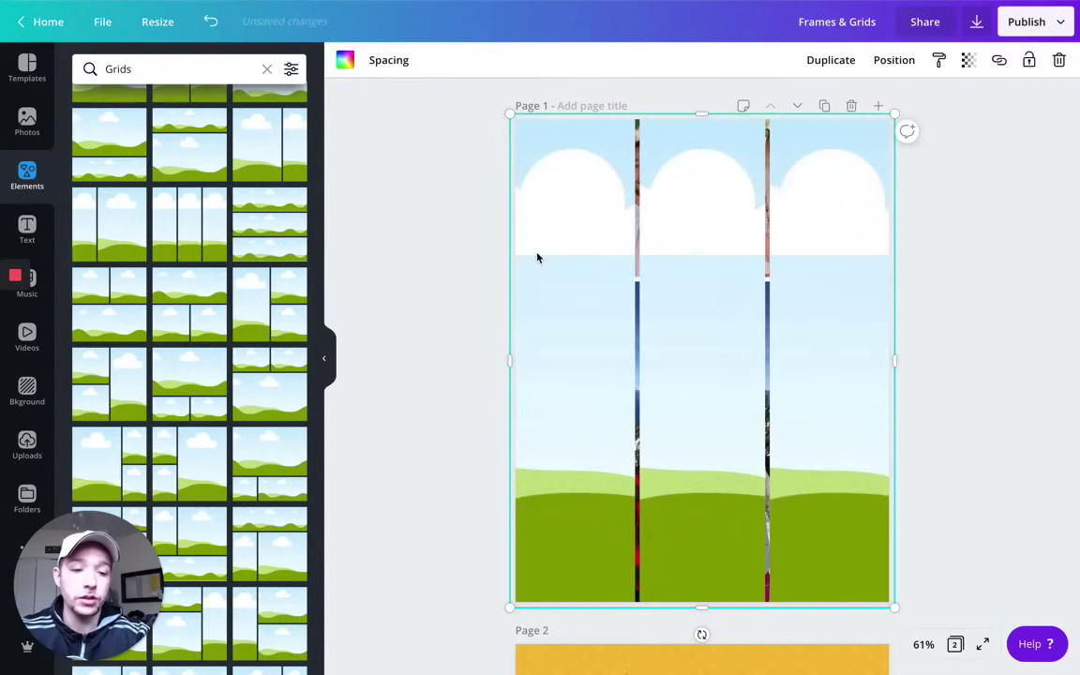
{"action": "key", "text": "ctrl+z"}
{"action": "key", "text": "ctrl+z"}
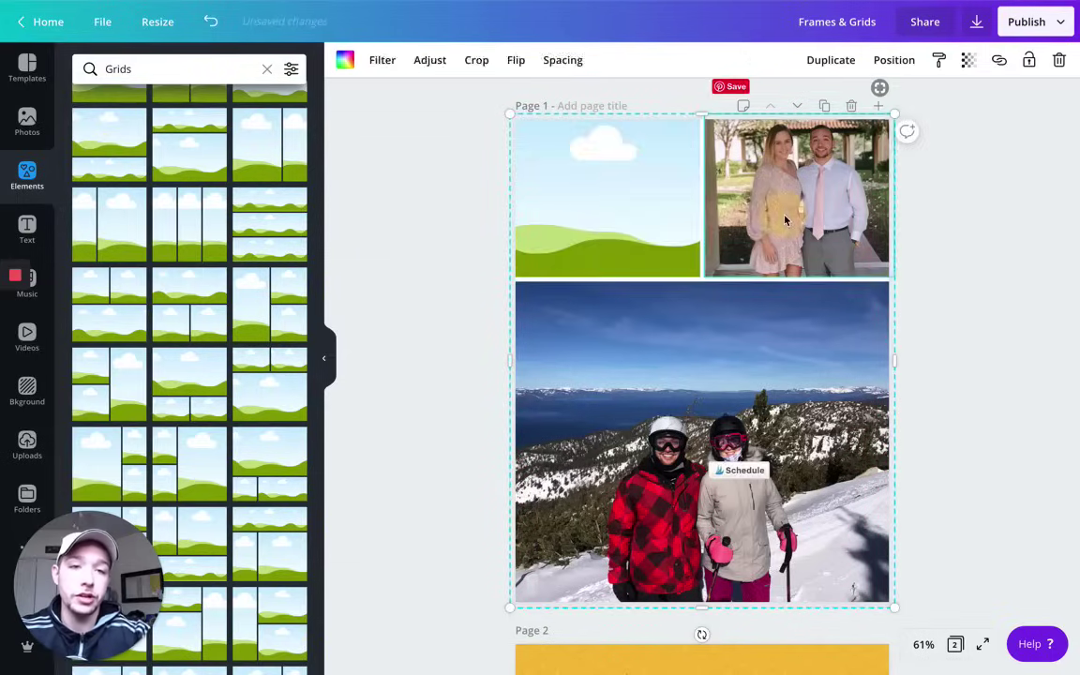
{"action": "key", "text": "ctrl+z"}
{"action": "key", "text": "ctrl+z"}
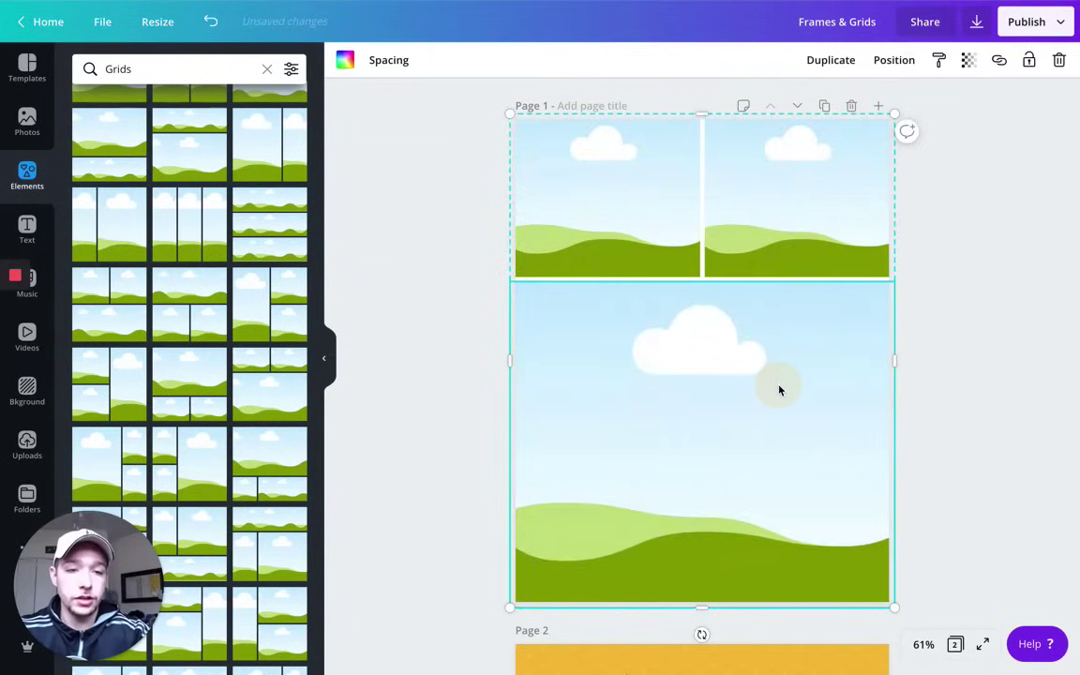
{"action": "key", "text": "ctrl+z"}
{"action": "left_click", "coordinate": [168, 193]}
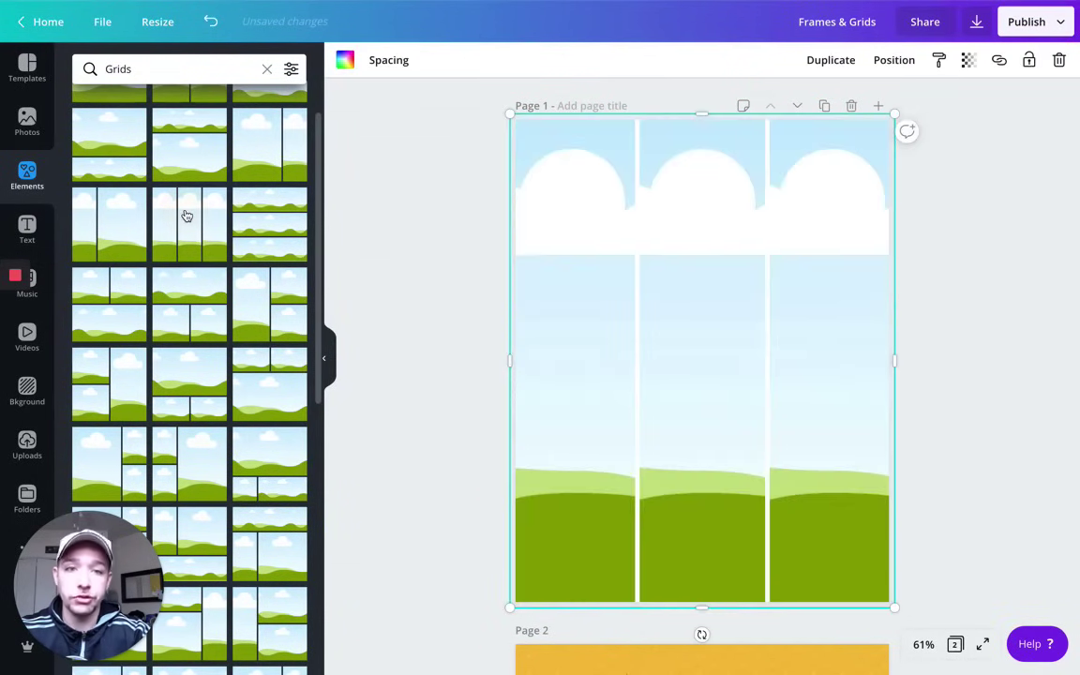
Step: Place the couple photo in the first two columns and delete the stray extra copy
{"action": "left_click", "coordinate": [28, 441]}
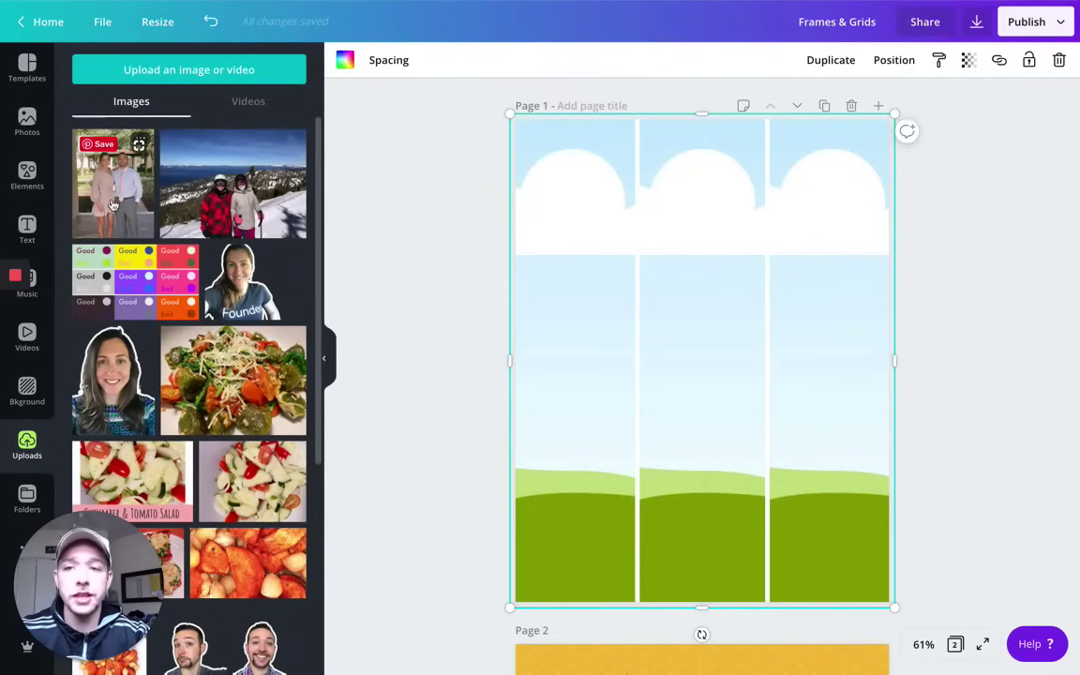
{"action": "left_click_drag", "start_coordinate": [110, 204], "coordinate": [589, 315]}
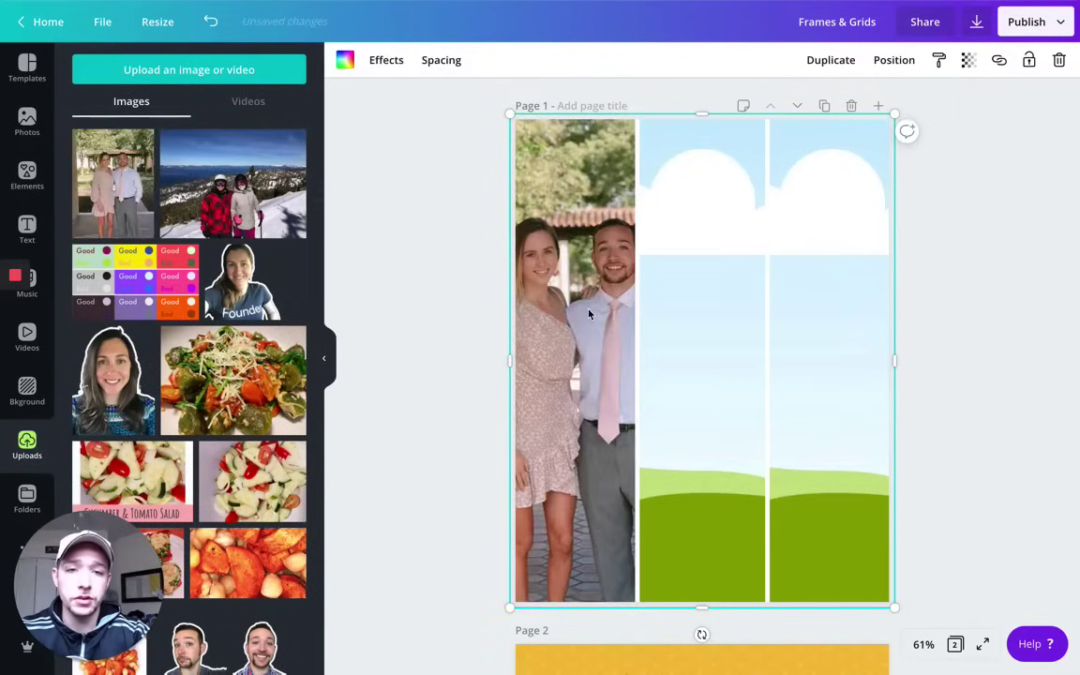
{"action": "left_click_drag", "start_coordinate": [110, 188], "coordinate": [661, 234]}
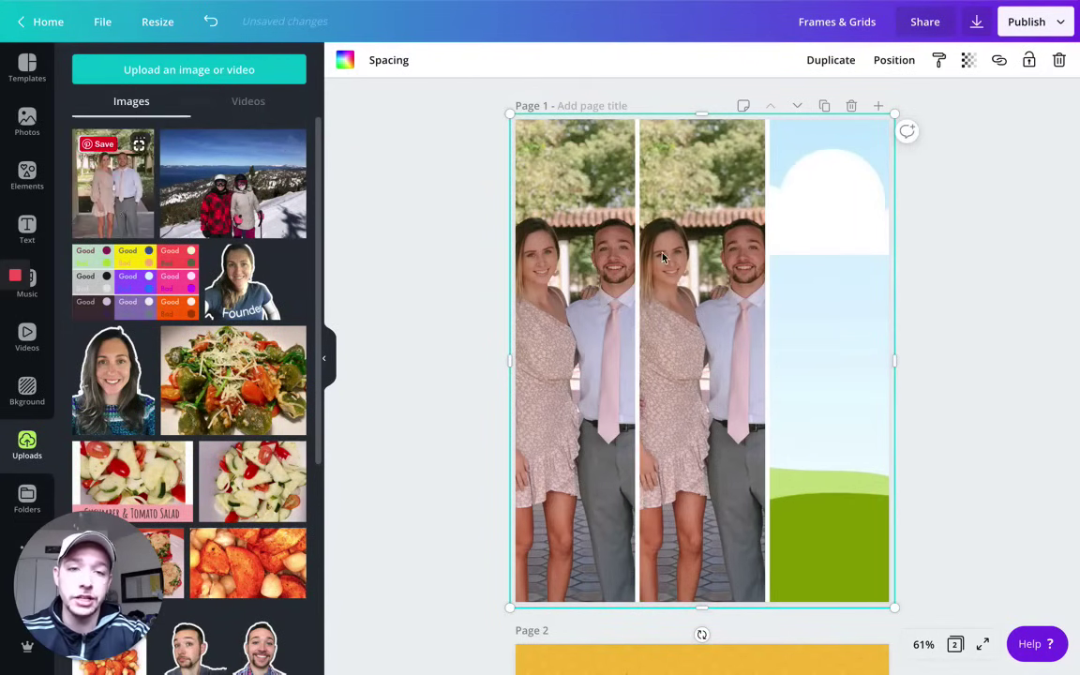
{"action": "left_click", "coordinate": [108, 192]}
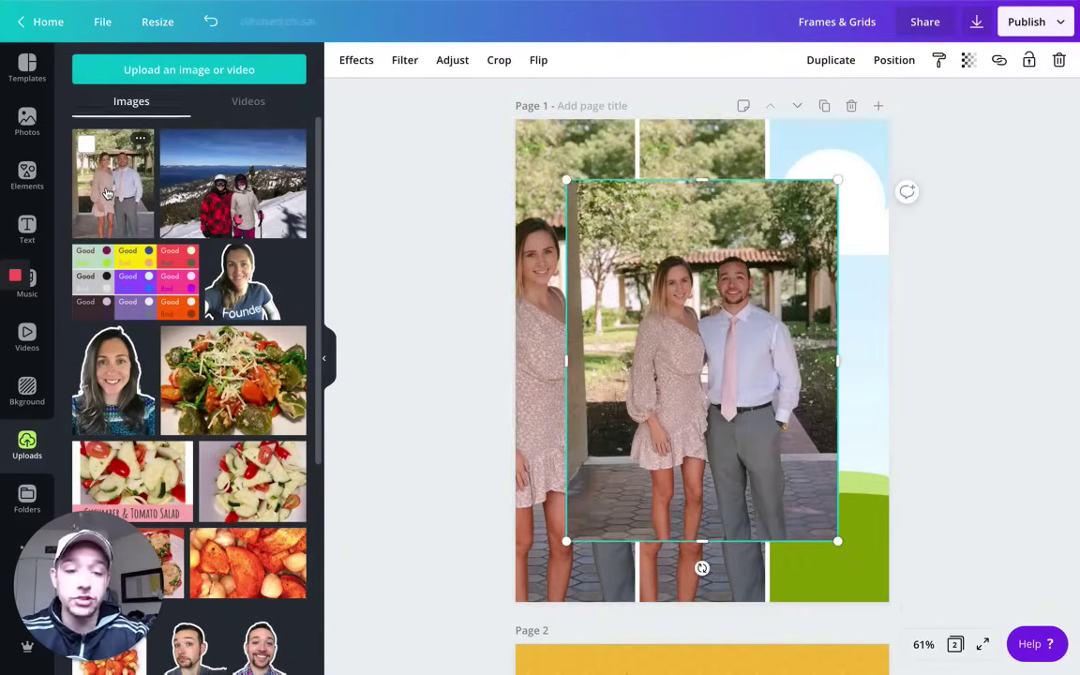
{"action": "key", "text": "Delete"}
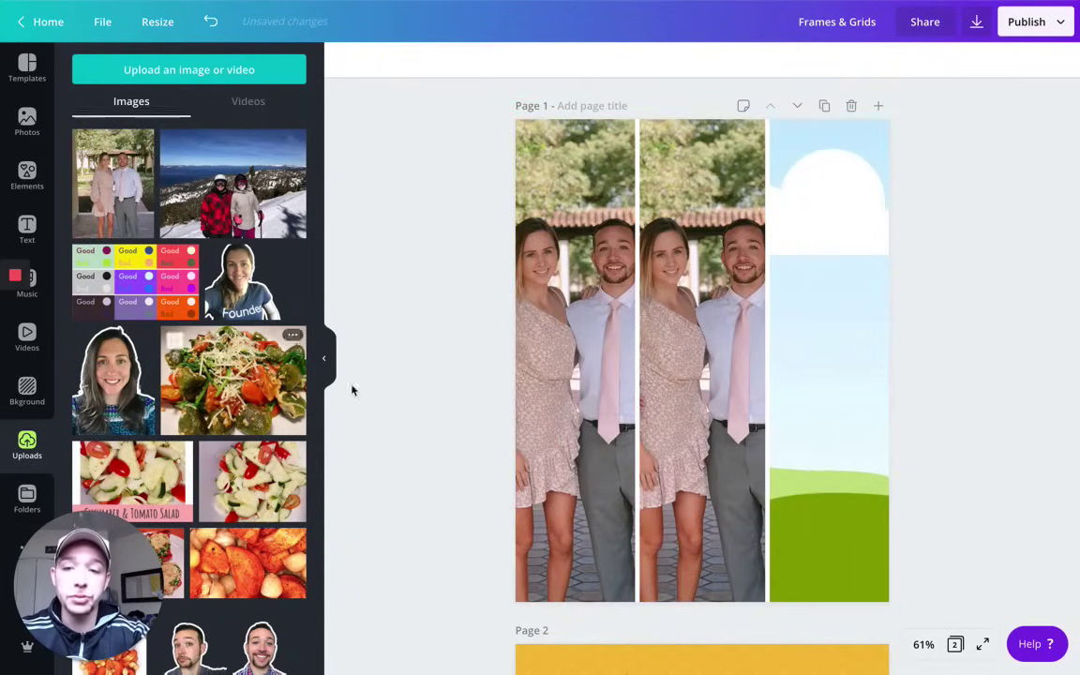
Step: Replace the first two columns with the salad and cucumber salad photos, then select the grid
{"action": "left_click_drag", "start_coordinate": [235, 379], "coordinate": [535, 319]}
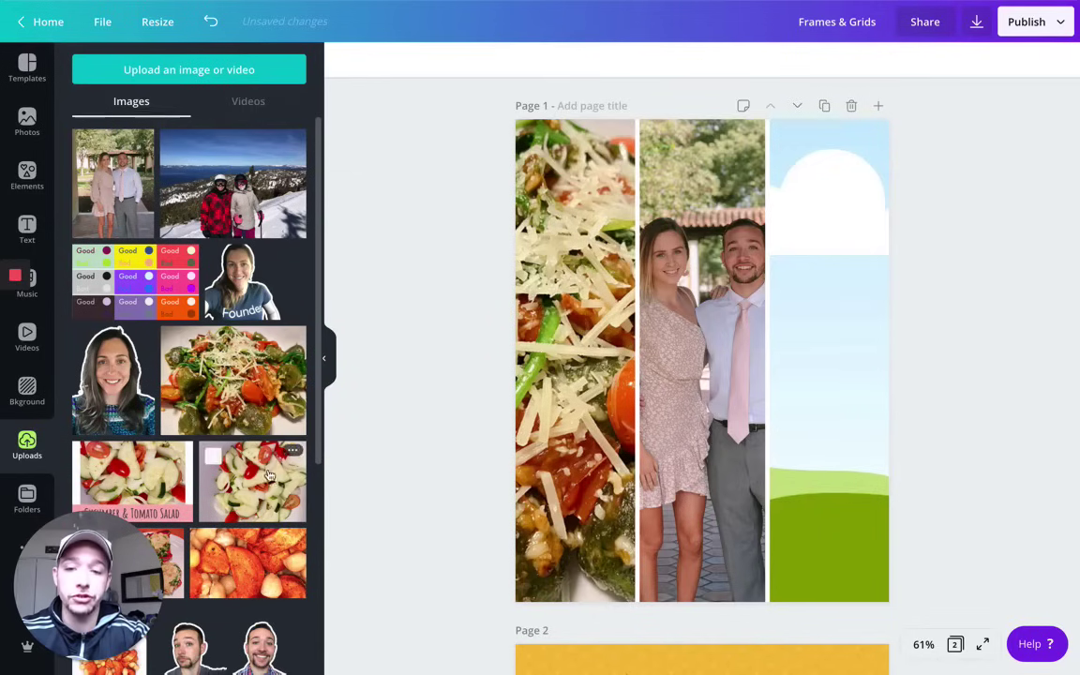
{"action": "left_click_drag", "start_coordinate": [252, 474], "coordinate": [683, 272]}
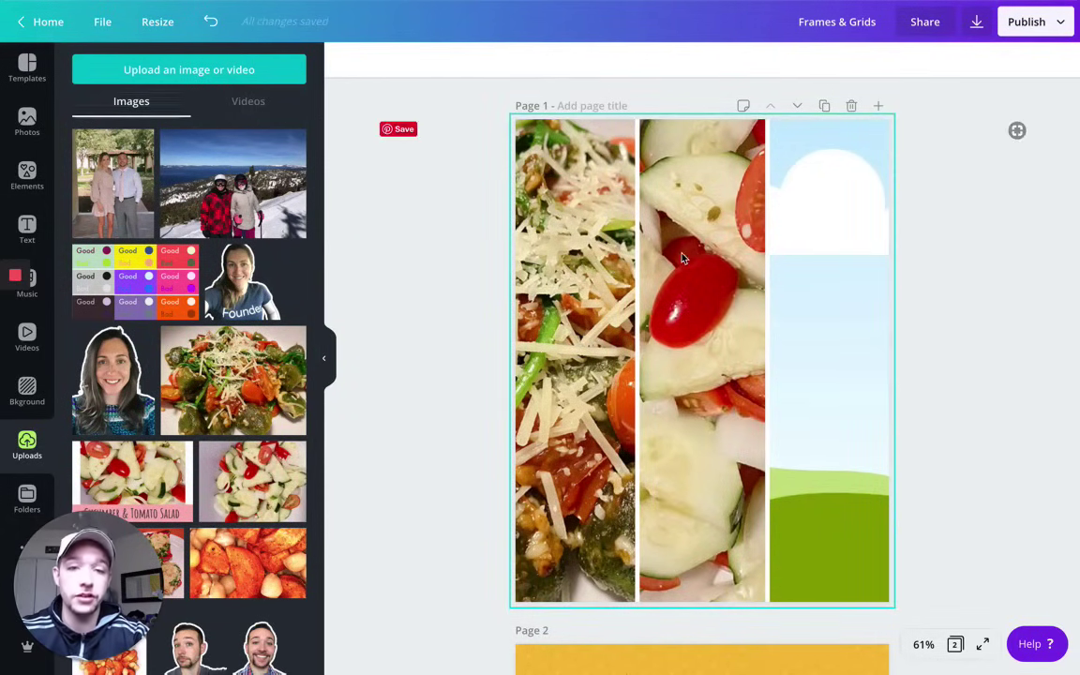
{"action": "left_click_drag", "start_coordinate": [397, 116], "coordinate": [969, 626]}
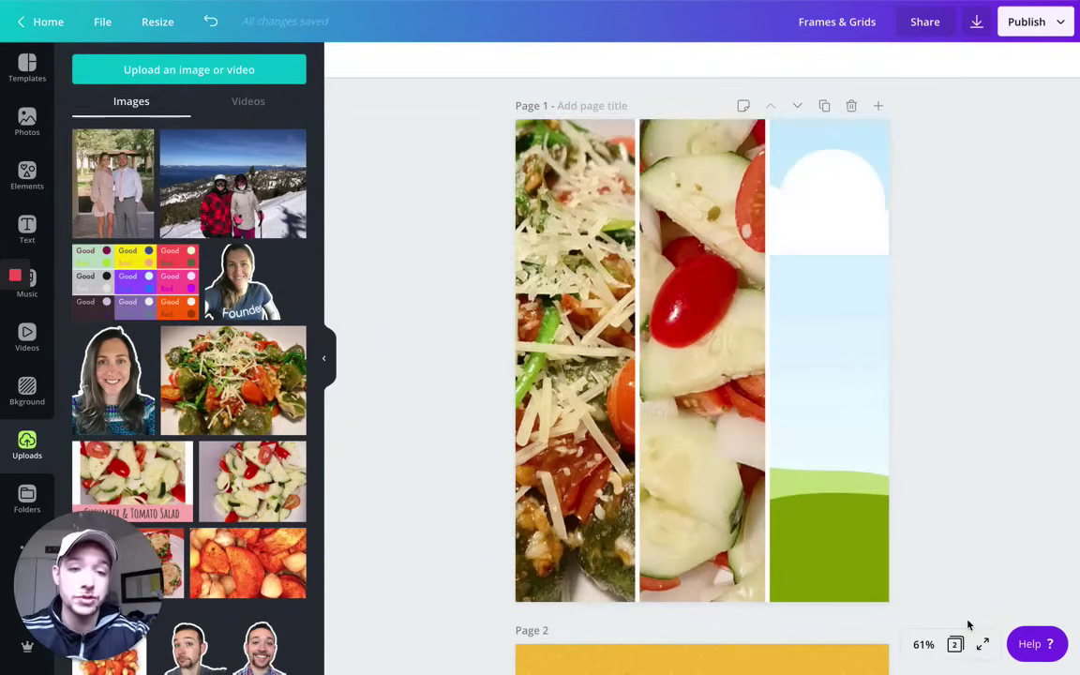
{"action": "left_click", "coordinate": [835, 540]}
Step: Delete the grid from Page 1 and browse all Frames in Elements
{"action": "key", "text": "Delete"}
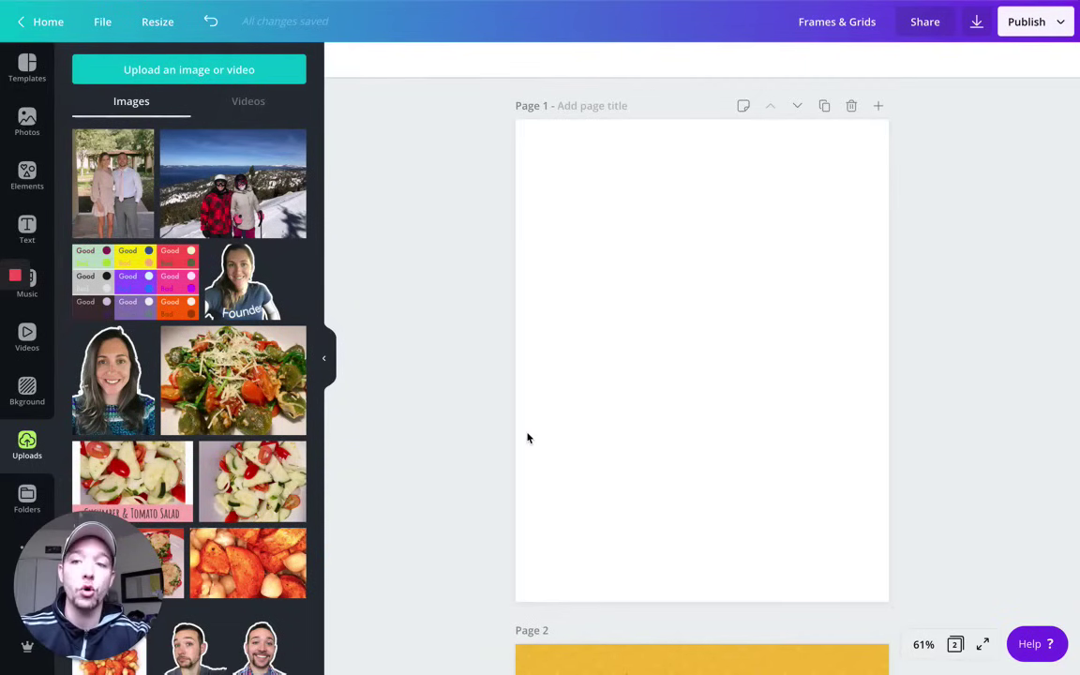
{"action": "left_click", "coordinate": [27, 176]}
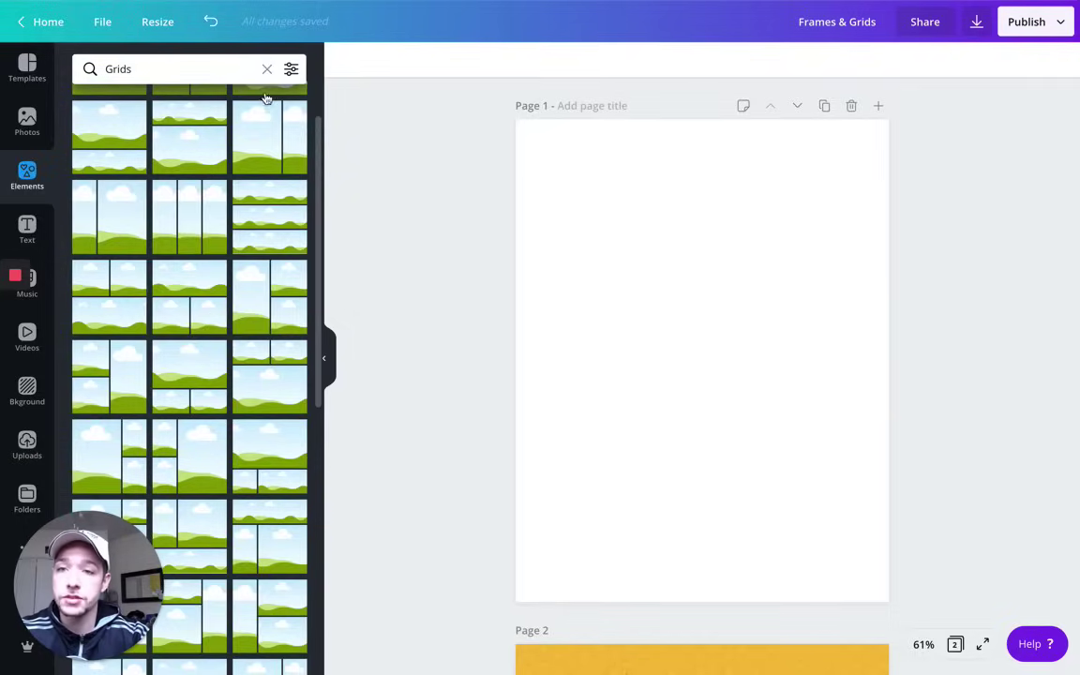
{"action": "left_click", "coordinate": [267, 69]}
{"action": "scroll", "coordinate": [205, 310], "scroll_direction": "down", "scroll_amount": 1}
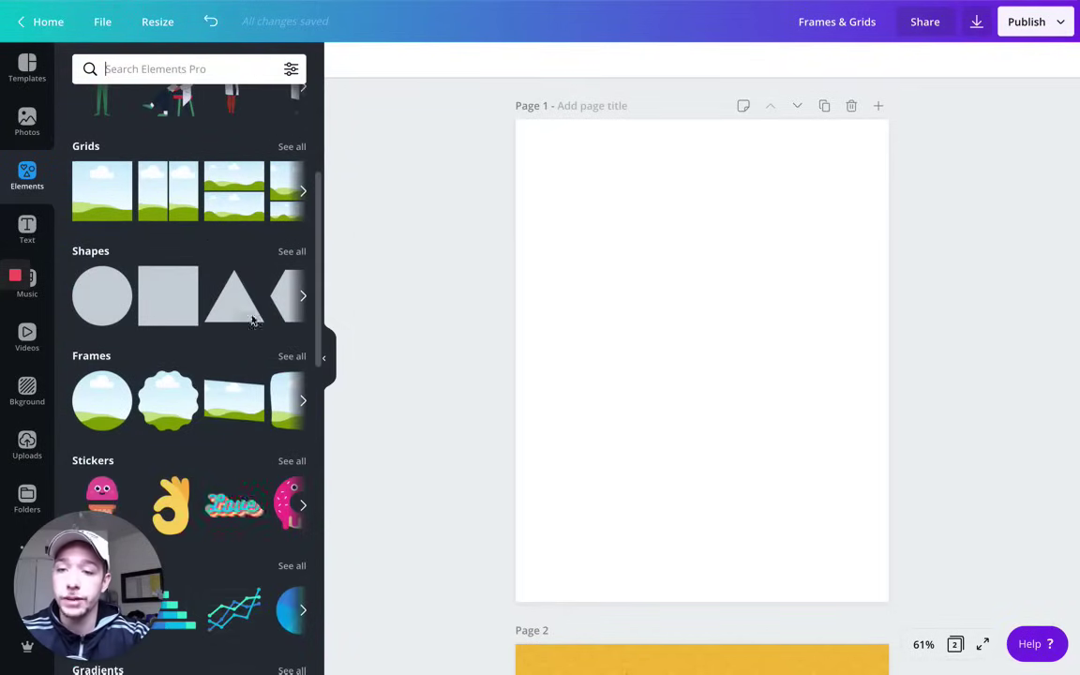
{"action": "left_click", "coordinate": [290, 355]}
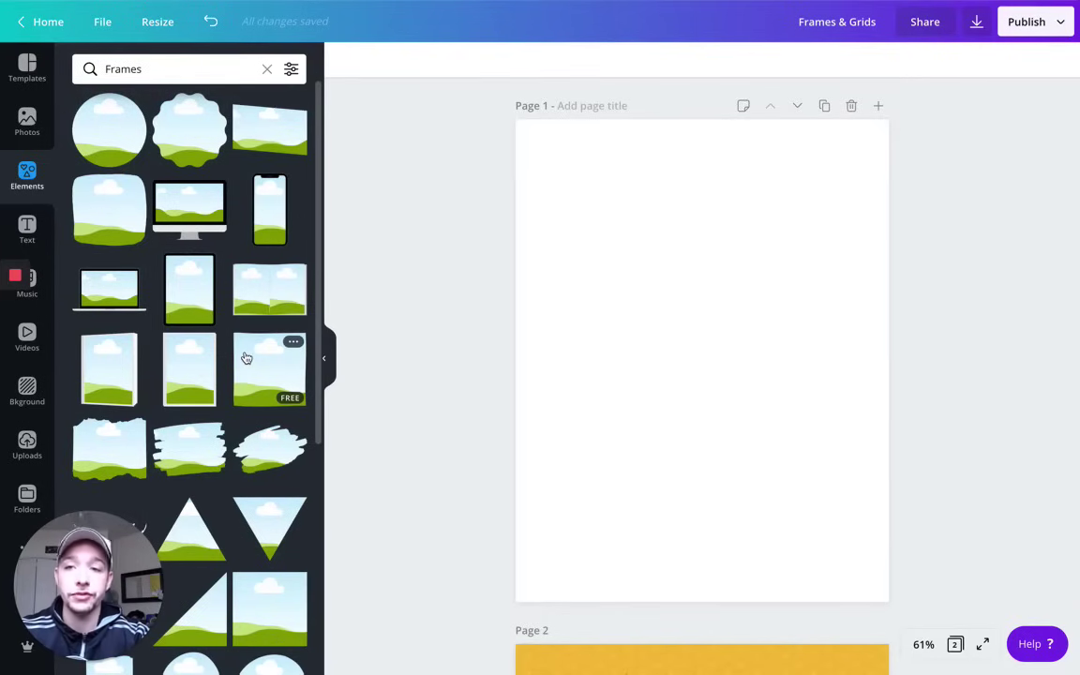
{"action": "scroll", "coordinate": [241, 432], "scroll_direction": "down", "scroll_amount": 2}
{"action": "scroll", "coordinate": [241, 437], "scroll_direction": "up", "scroll_amount": 2}
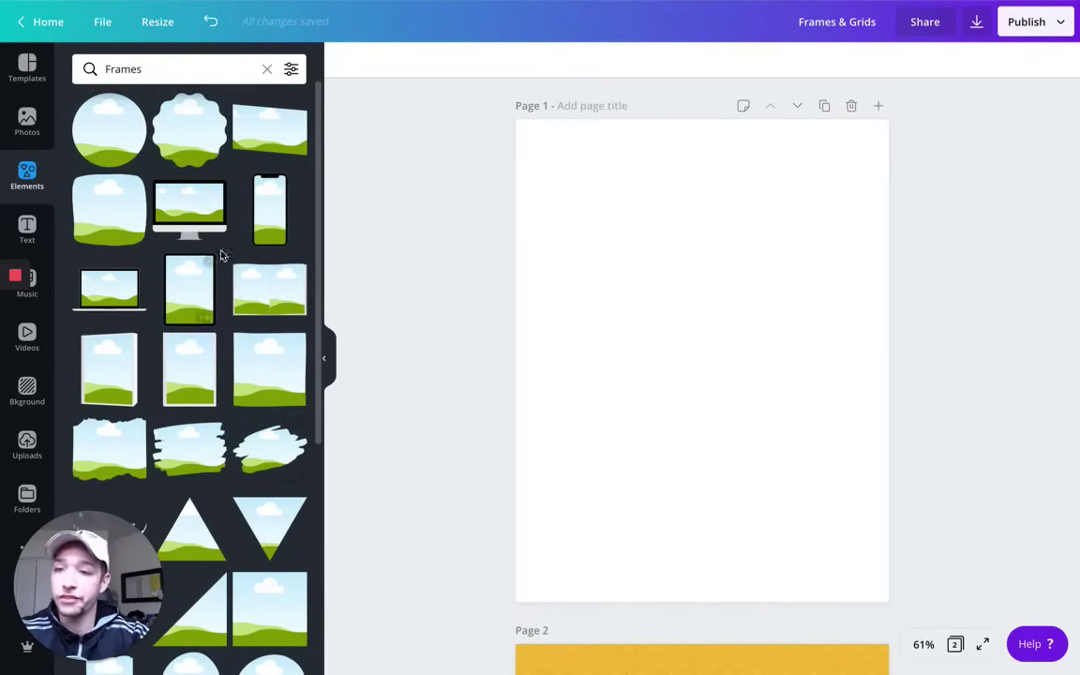
{"action": "scroll", "coordinate": [235, 319], "scroll_direction": "down", "scroll_amount": 4}
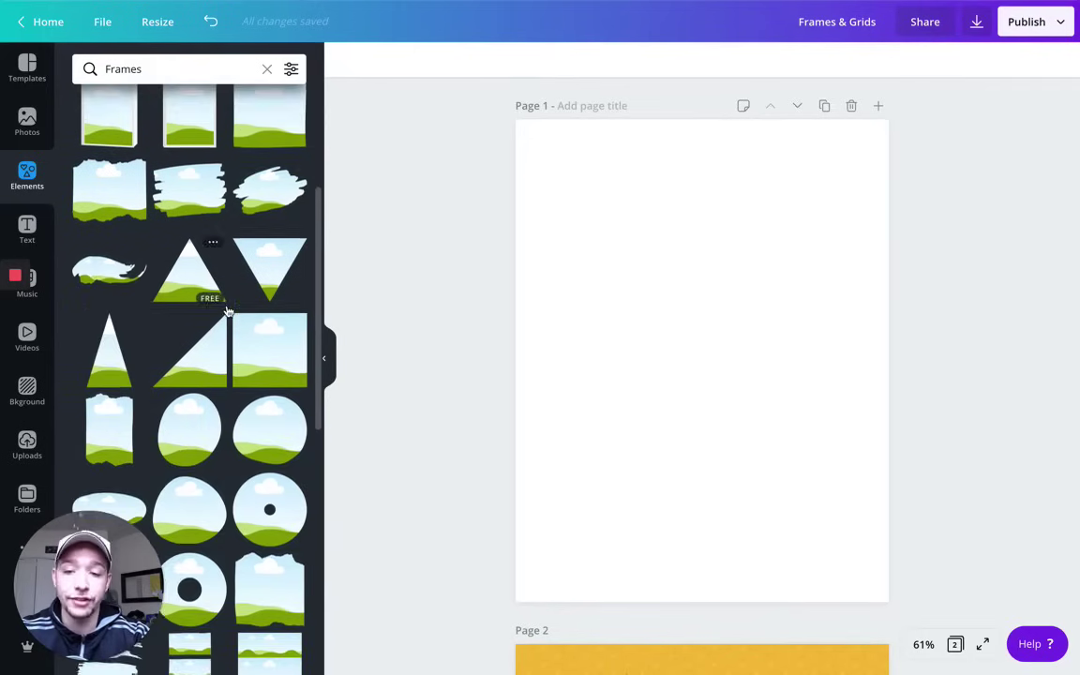
{"action": "scroll", "coordinate": [248, 338], "scroll_direction": "down", "scroll_amount": 4}
{"action": "scroll", "coordinate": [252, 362], "scroll_direction": "up", "scroll_amount": 3}
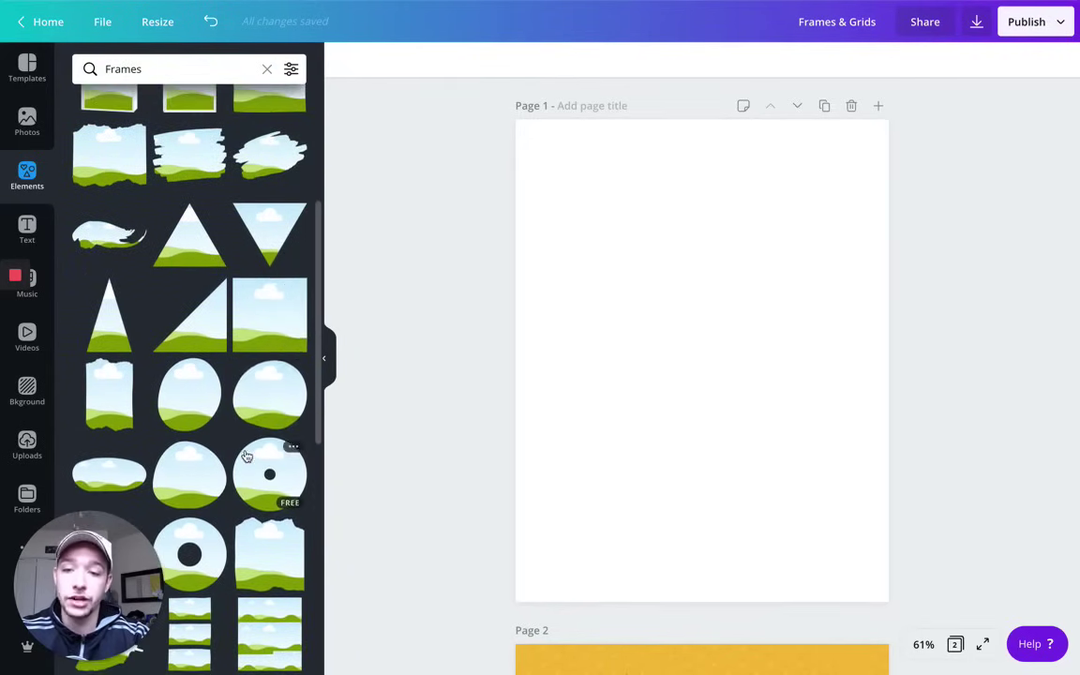
{"action": "scroll", "coordinate": [244, 450], "scroll_direction": "down", "scroll_amount": 7}
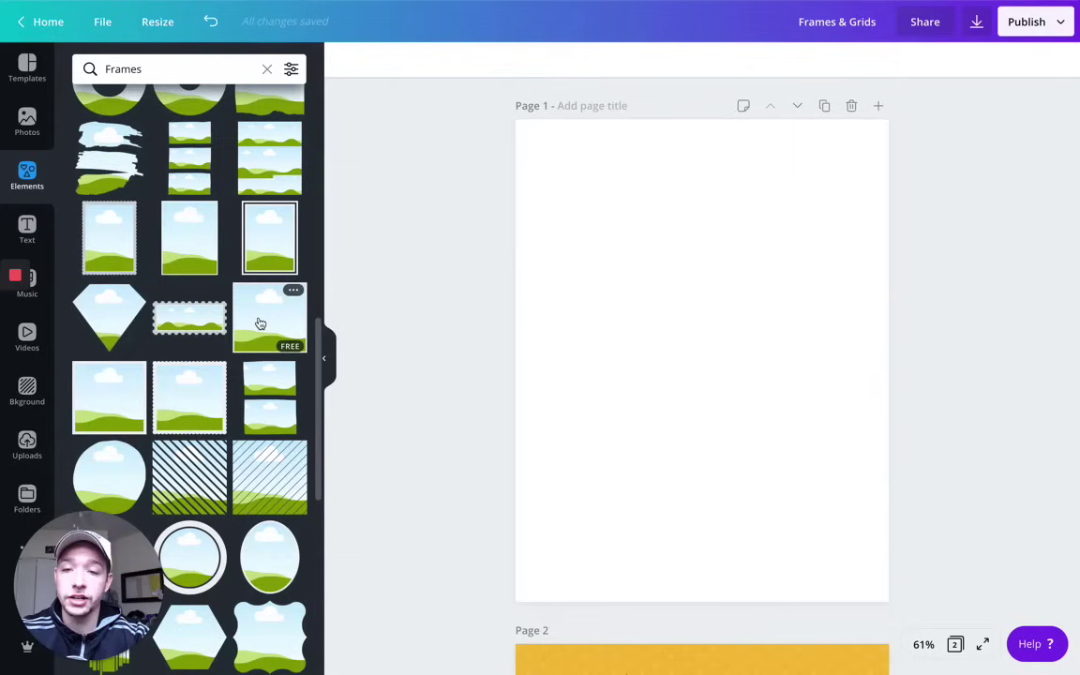
Step: Add a rectangle frame to Page 1 and make its border black
{"action": "left_click", "coordinate": [265, 326]}
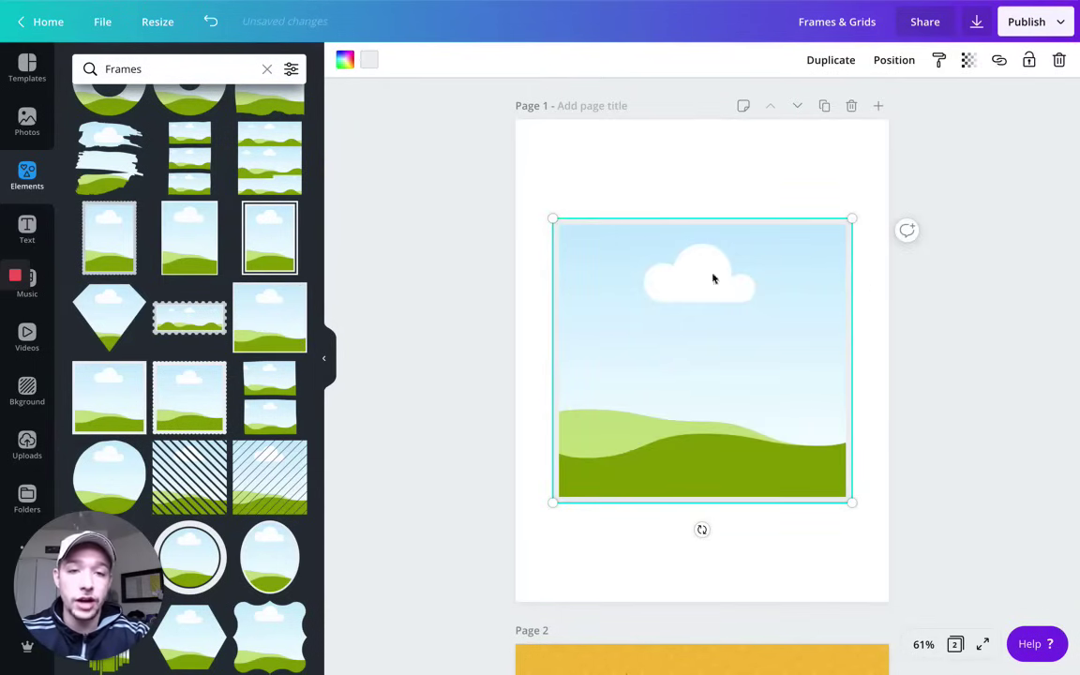
{"action": "left_click", "coordinate": [403, 266]}
{"action": "left_click", "coordinate": [598, 245]}
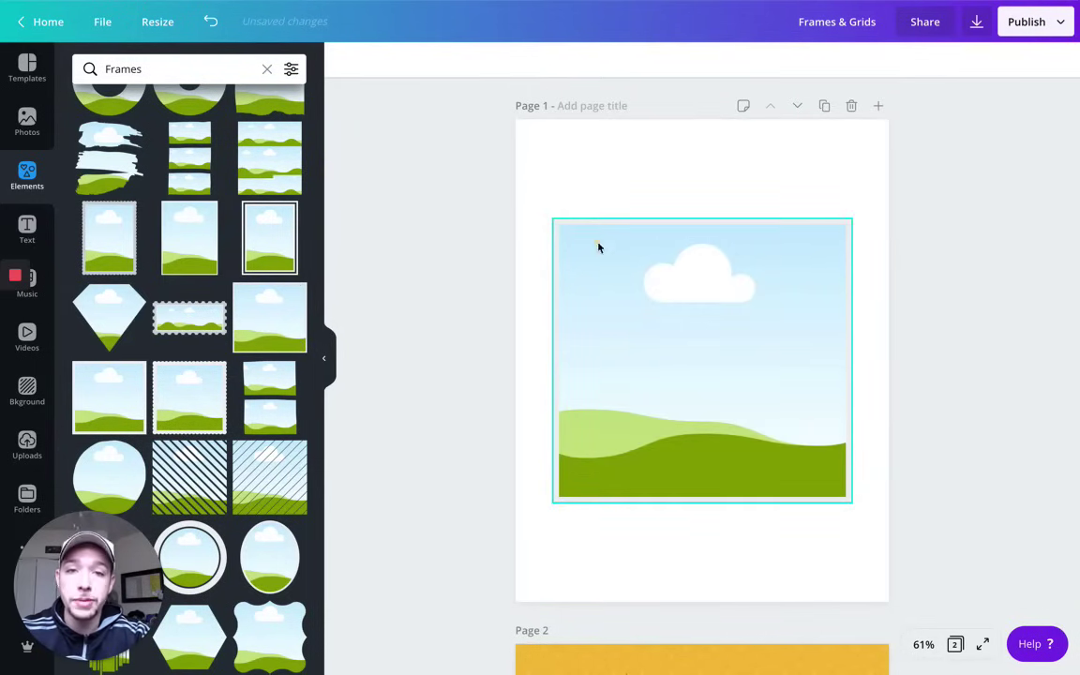
{"action": "left_click", "coordinate": [370, 59]}
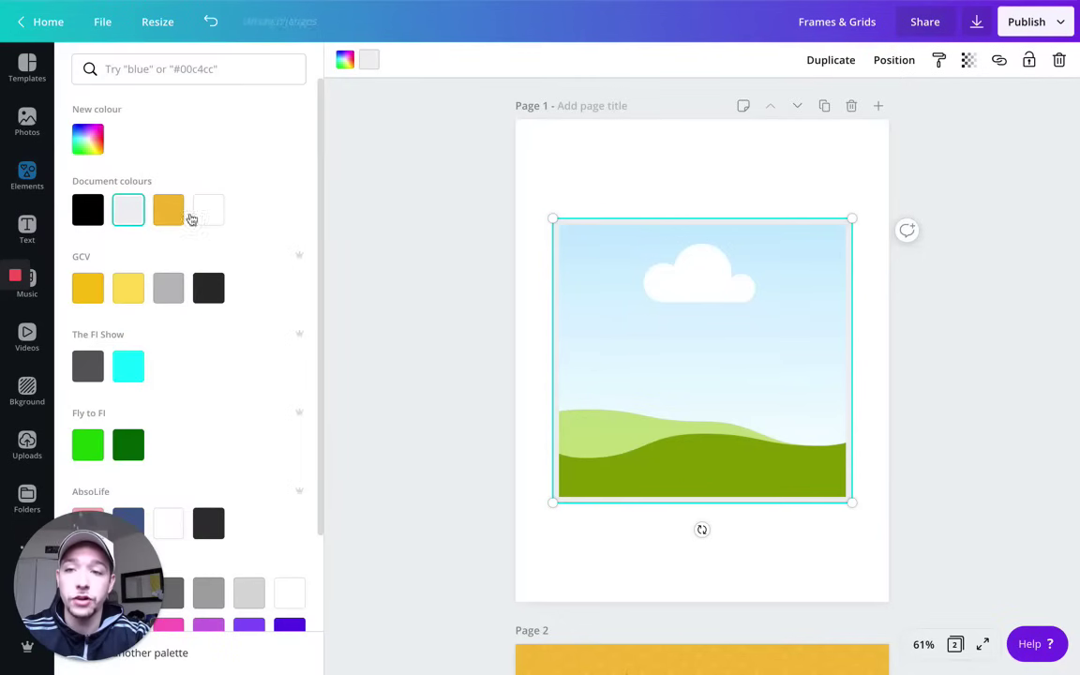
{"action": "left_click", "coordinate": [88, 209]}
{"action": "left_click", "coordinate": [407, 192]}
{"action": "left_click", "coordinate": [403, 214]}
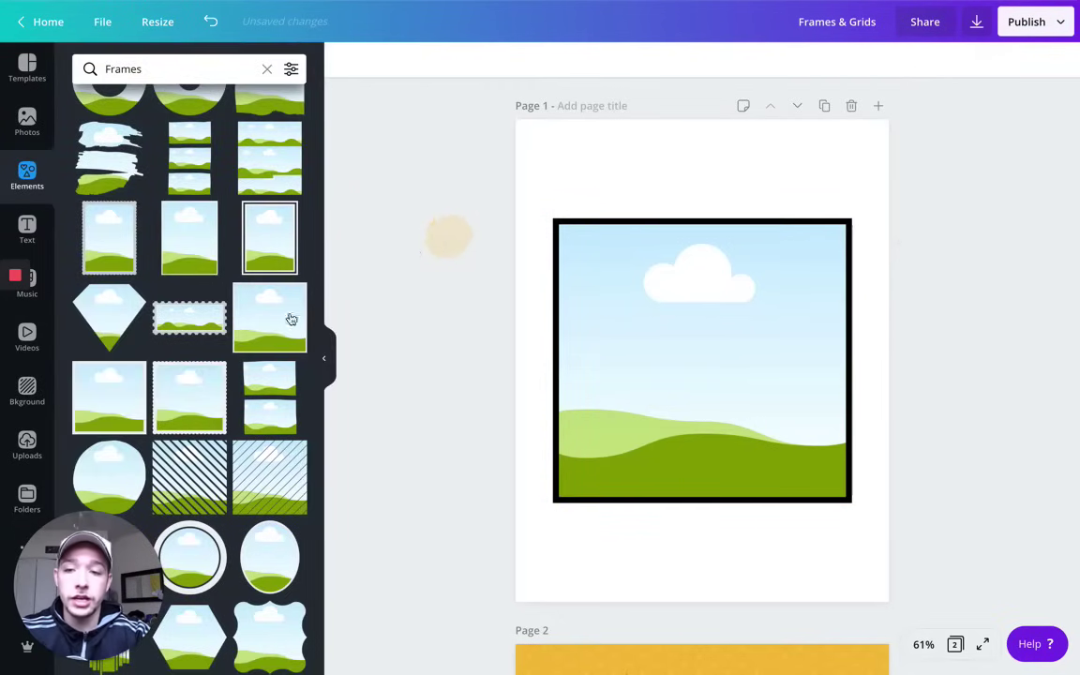
Step: Try the ski photo in the bordered frame, then delete both photo and frame
{"action": "left_click", "coordinate": [28, 443]}
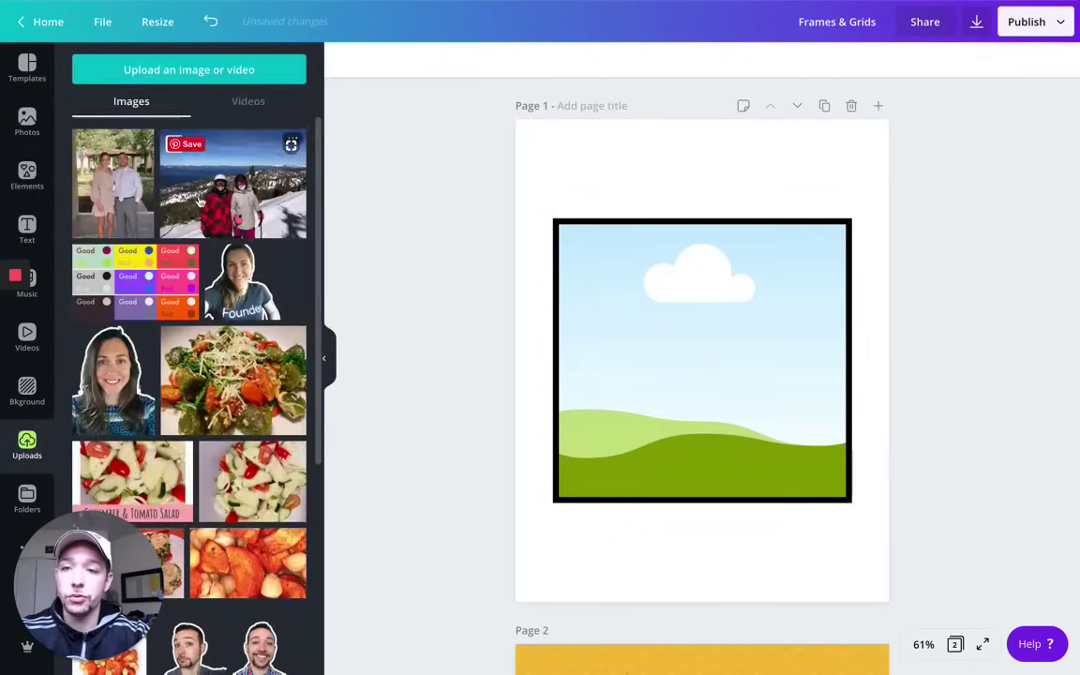
{"action": "left_click_drag", "start_coordinate": [221, 197], "coordinate": [685, 310]}
{"action": "left_click", "coordinate": [665, 292]}
{"action": "key", "text": "Delete"}
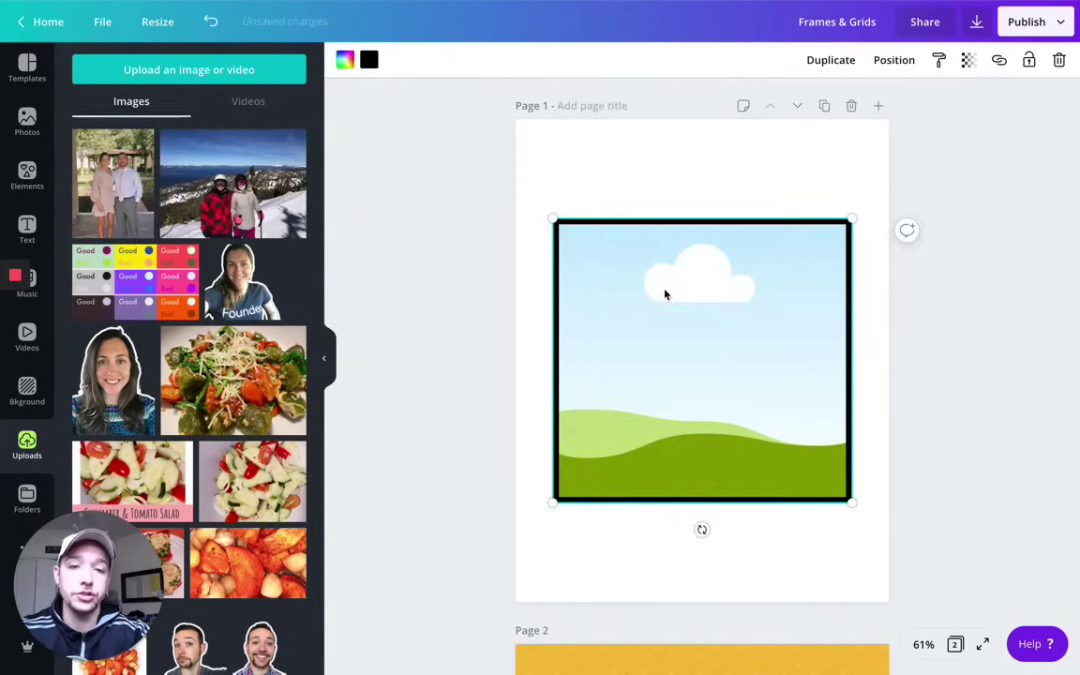
{"action": "key", "text": "Delete"}
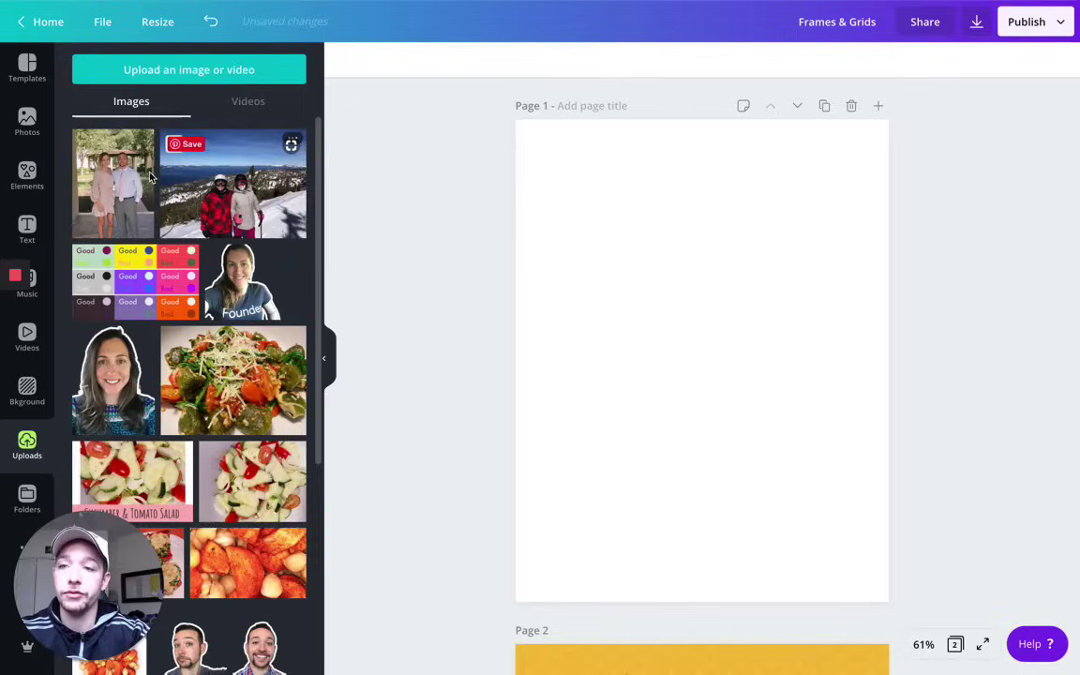
Step: Add an oval frame to Page 1 and fill it with the couple photo
{"action": "left_click", "coordinate": [24, 184]}
{"action": "scroll", "coordinate": [205, 385], "scroll_direction": "up", "scroll_amount": 5}
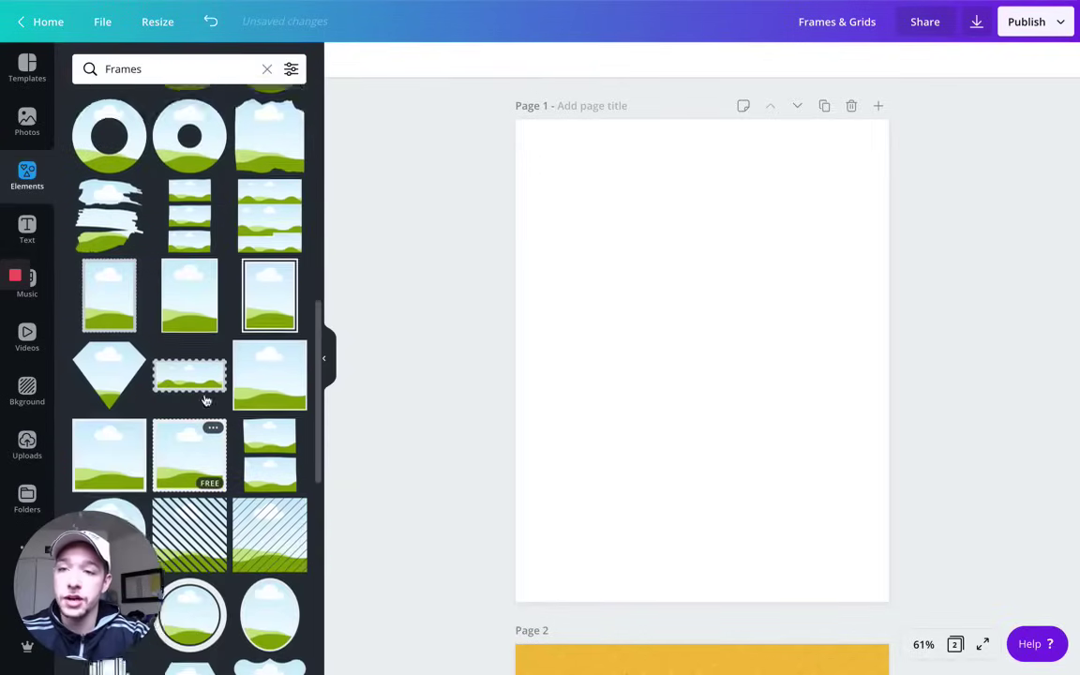
{"action": "scroll", "coordinate": [205, 400], "scroll_direction": "up", "scroll_amount": 2}
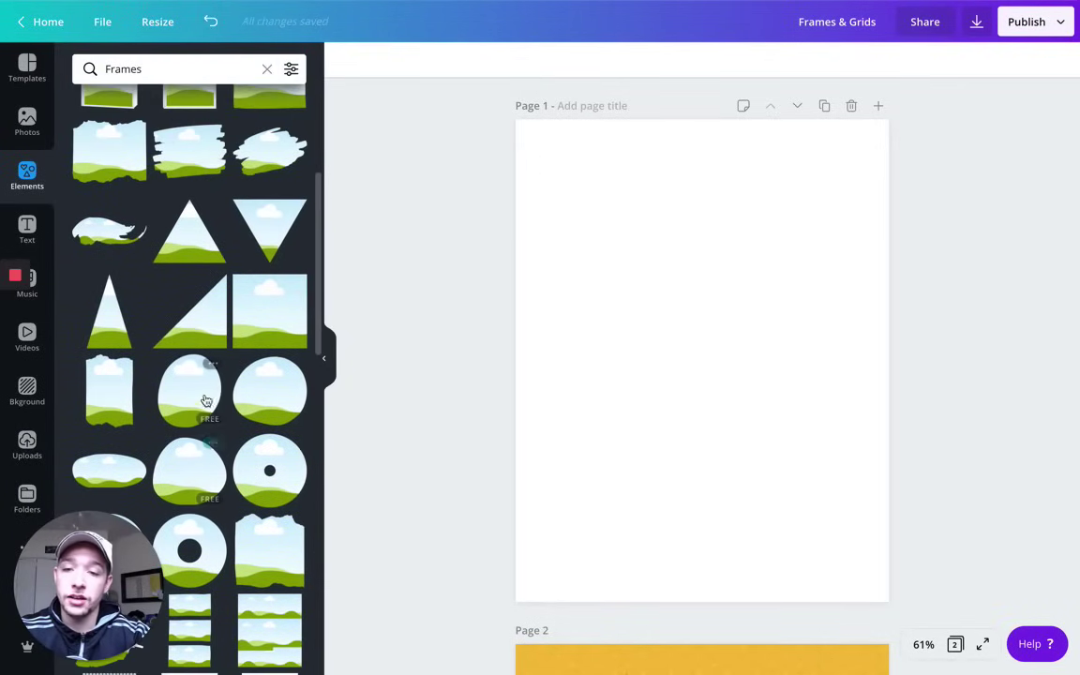
{"action": "left_click", "coordinate": [183, 384]}
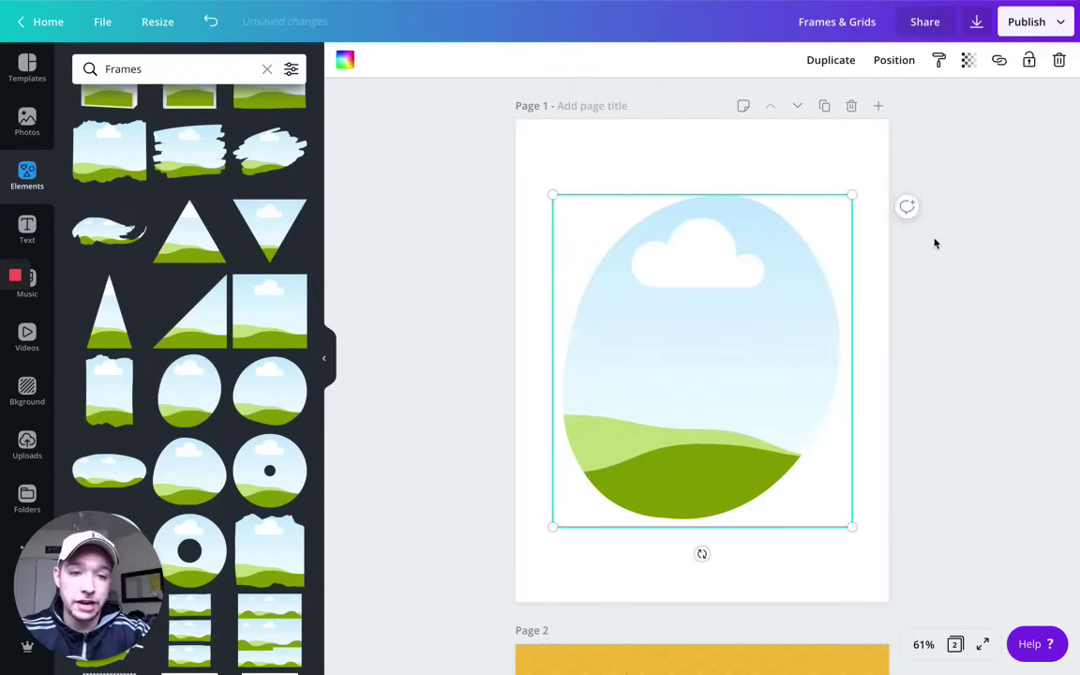
{"action": "left_click", "coordinate": [953, 280]}
{"action": "left_click", "coordinate": [27, 444]}
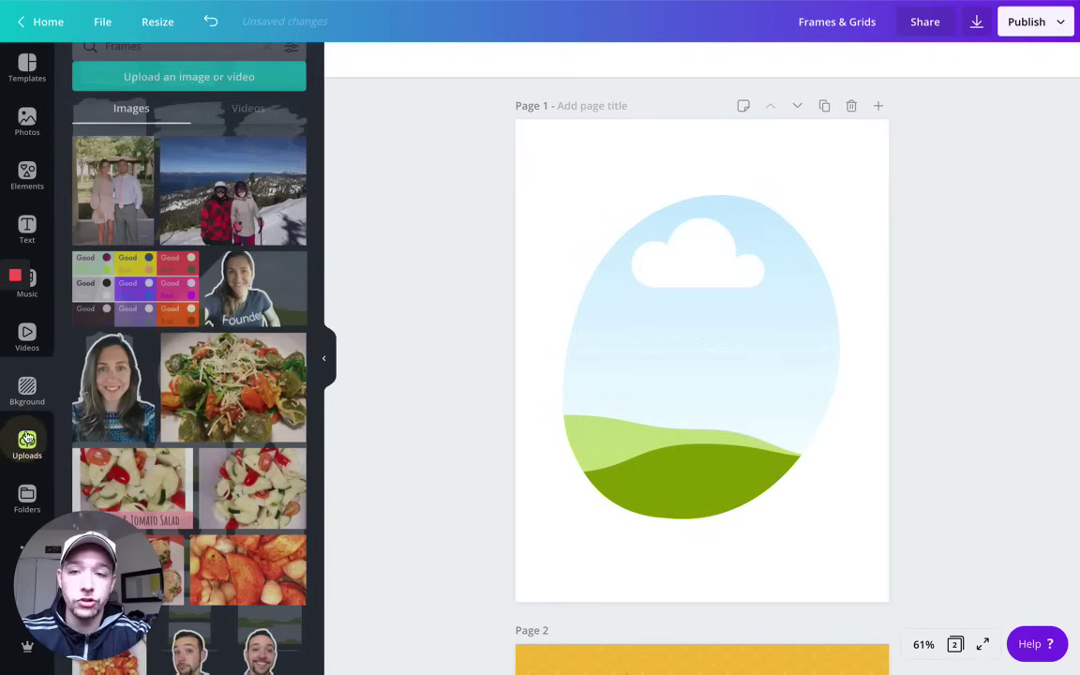
{"action": "left_click_drag", "start_coordinate": [113, 188], "coordinate": [773, 322]}
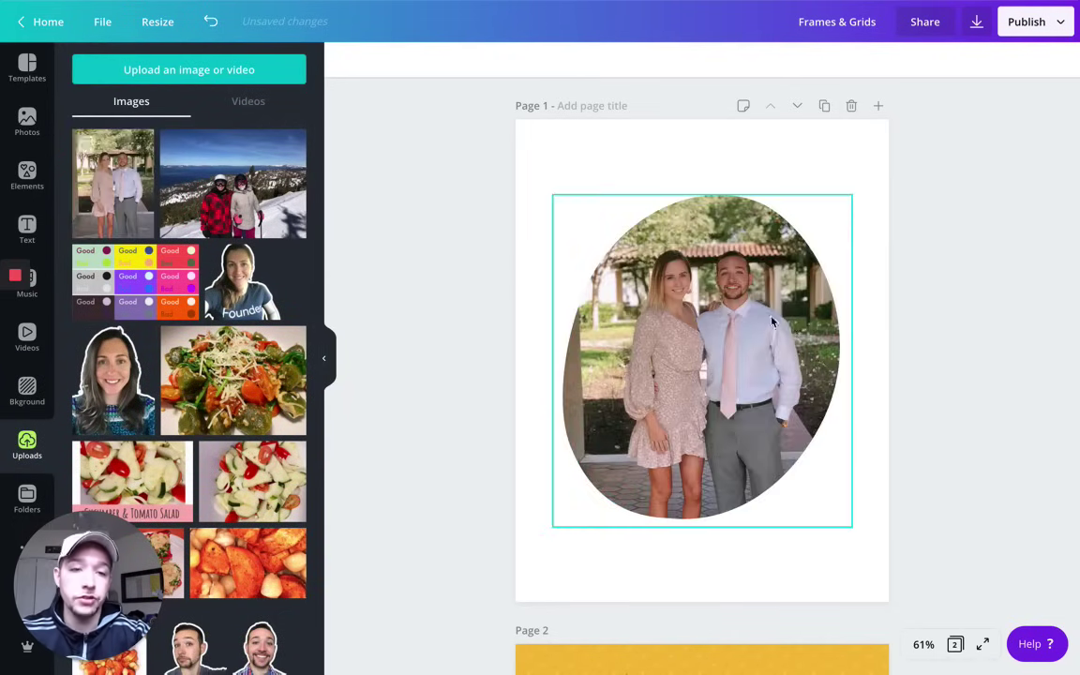
Step: Enlarge and shift the couple photo inside the oval, then apply the crop
{"action": "double_click", "coordinate": [721, 320]}
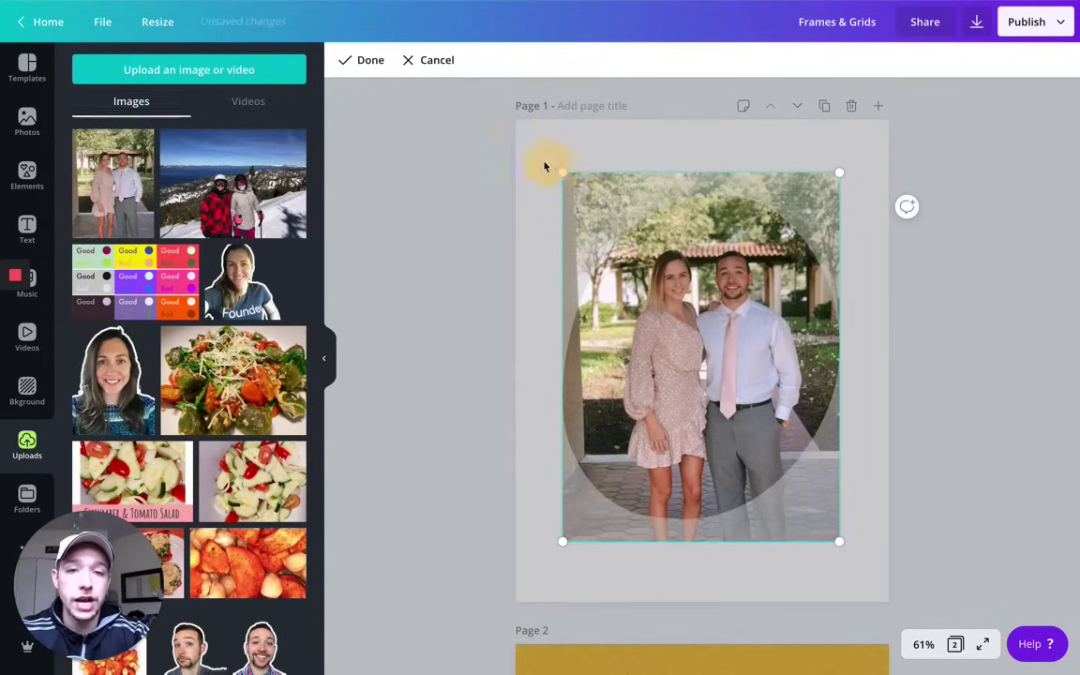
{"action": "mouse_move", "coordinate": [545, 167]}
{"action": "left_mouse_down"}
{"action": "mouse_move", "coordinate": [514, 144]}
{"action": "mouse_move", "coordinate": [518, 124]}
{"action": "mouse_move", "coordinate": [555, 172]}
{"action": "mouse_move", "coordinate": [441, 98]}
{"action": "mouse_move", "coordinate": [521, 174]}
{"action": "mouse_move", "coordinate": [561, 175]}
{"action": "left_mouse_up"}
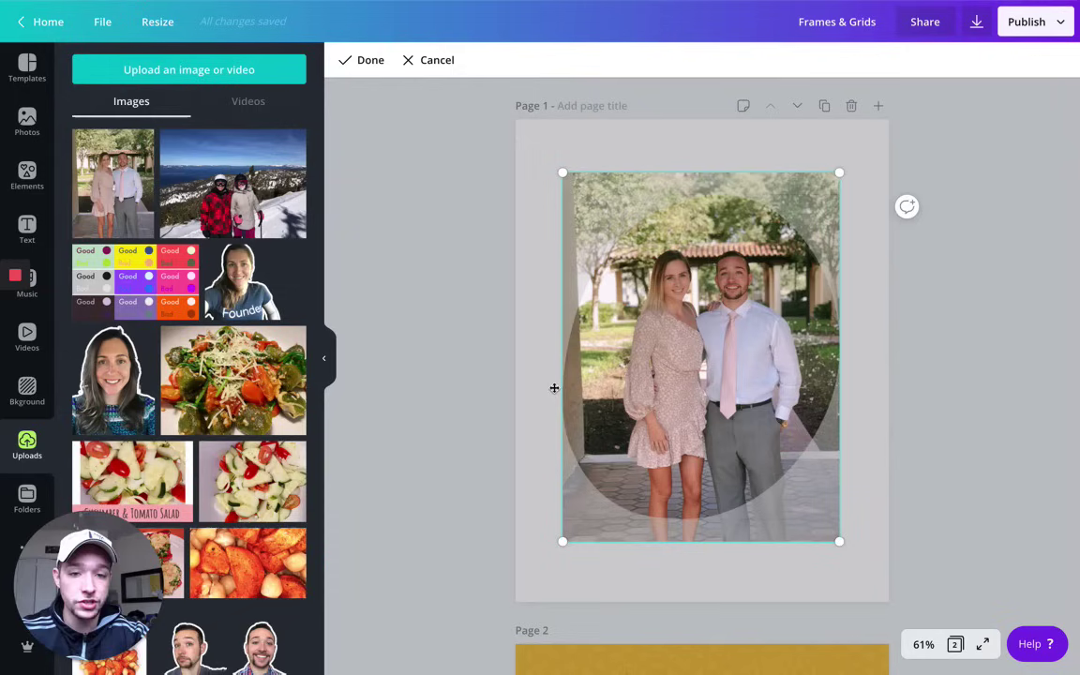
{"action": "left_click_drag", "start_coordinate": [574, 528], "coordinate": [585, 519]}
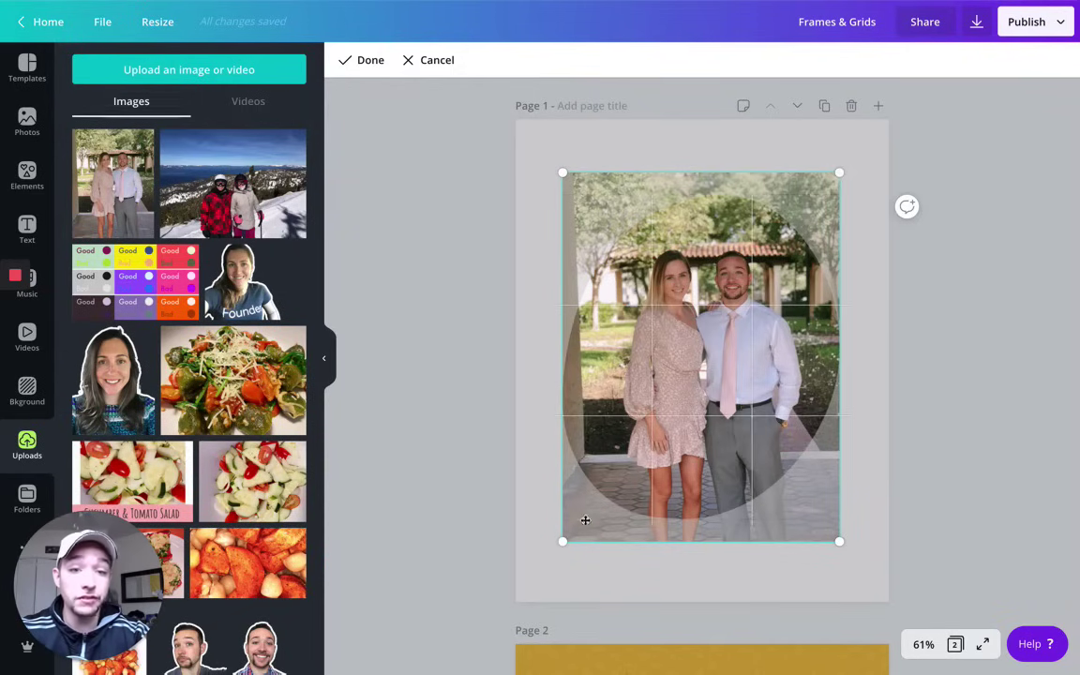
{"action": "left_click_drag", "start_coordinate": [633, 321], "coordinate": [549, 374]}
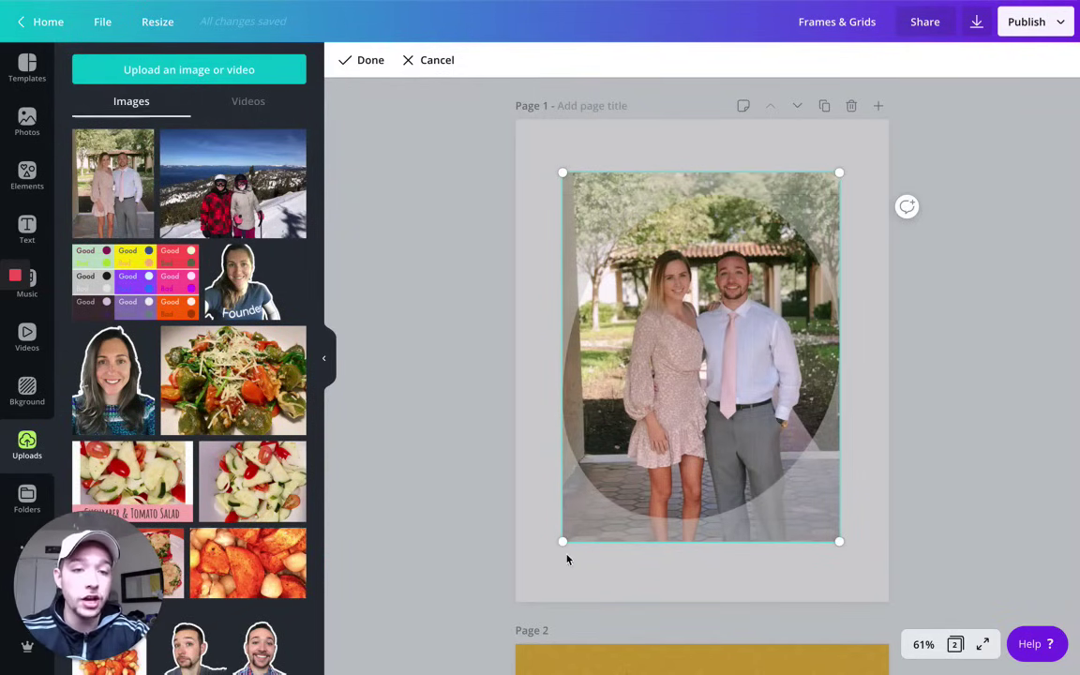
{"action": "left_click_drag", "start_coordinate": [656, 414], "coordinate": [605, 466]}
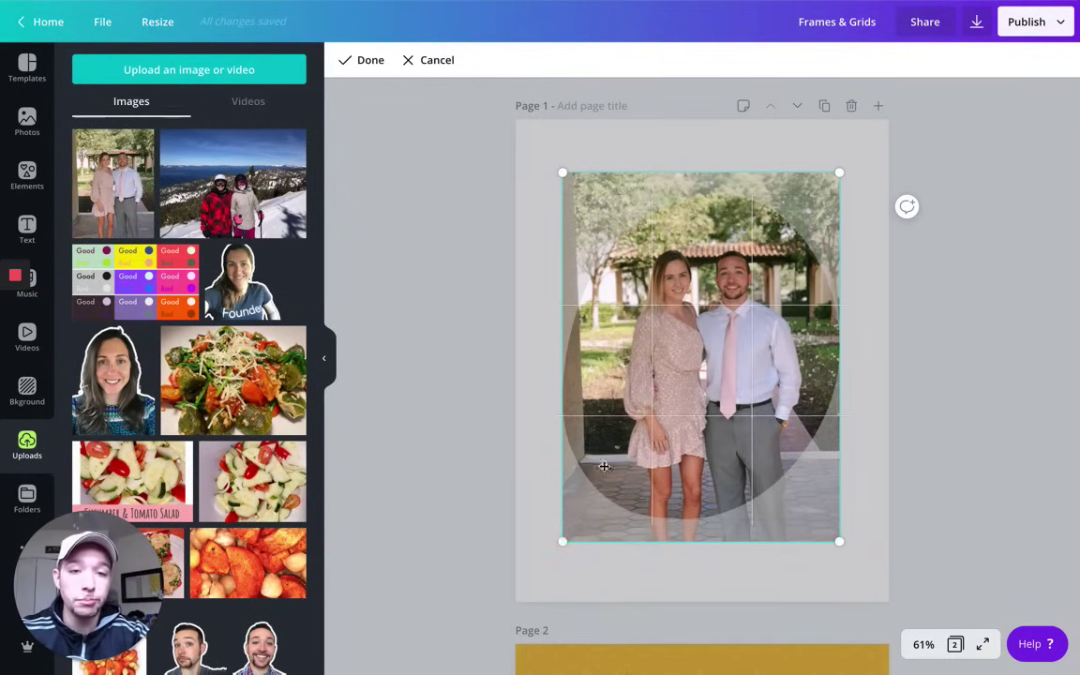
{"action": "mouse_move", "coordinate": [563, 541]}
{"action": "left_mouse_down"}
{"action": "mouse_move", "coordinate": [459, 588]}
{"action": "mouse_move", "coordinate": [591, 525]}
{"action": "mouse_move", "coordinate": [565, 536]}
{"action": "left_mouse_up"}
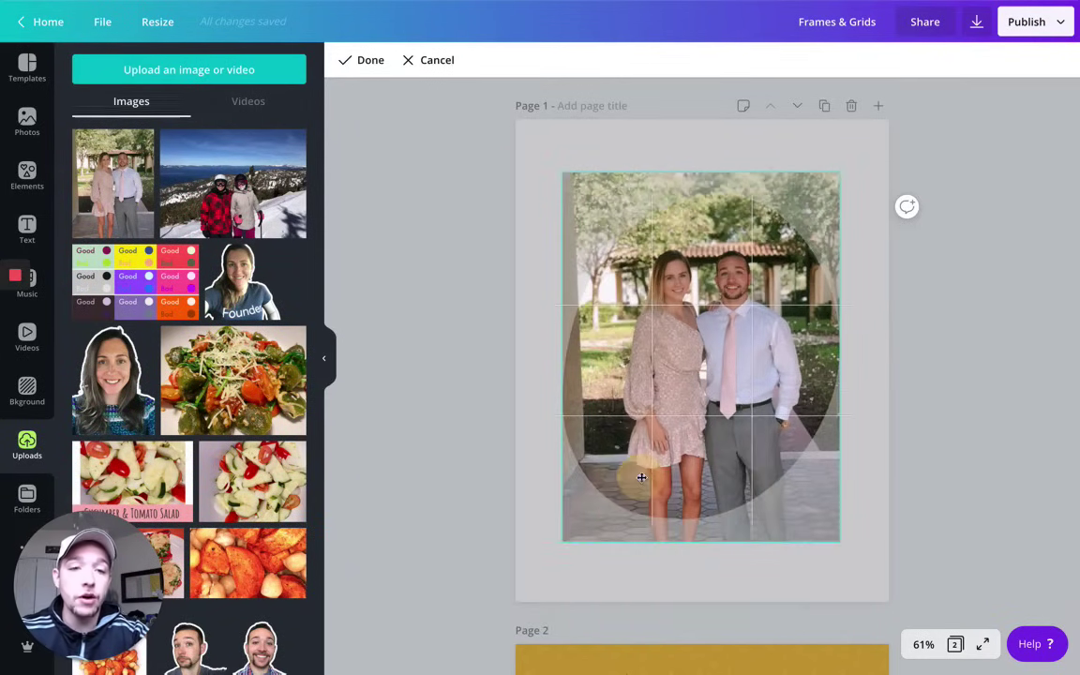
{"action": "left_click", "coordinate": [952, 385]}
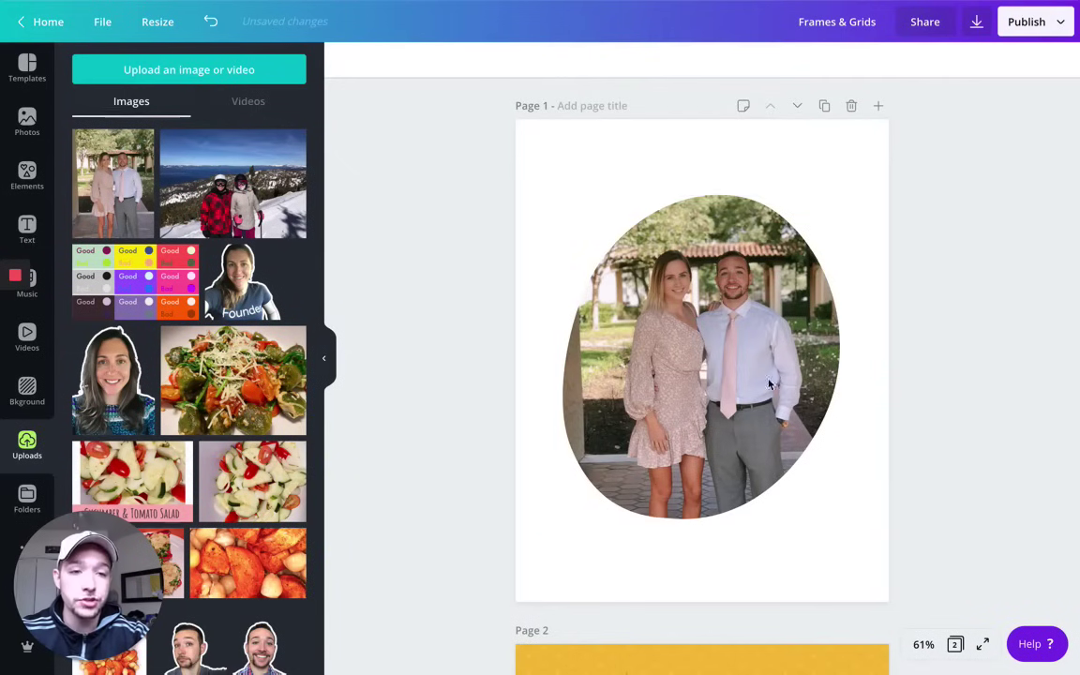
Step: Shrink the oval couple photo and centre it on Page 1
{"action": "double_click", "coordinate": [646, 332]}
{"action": "left_click", "coordinate": [965, 335]}
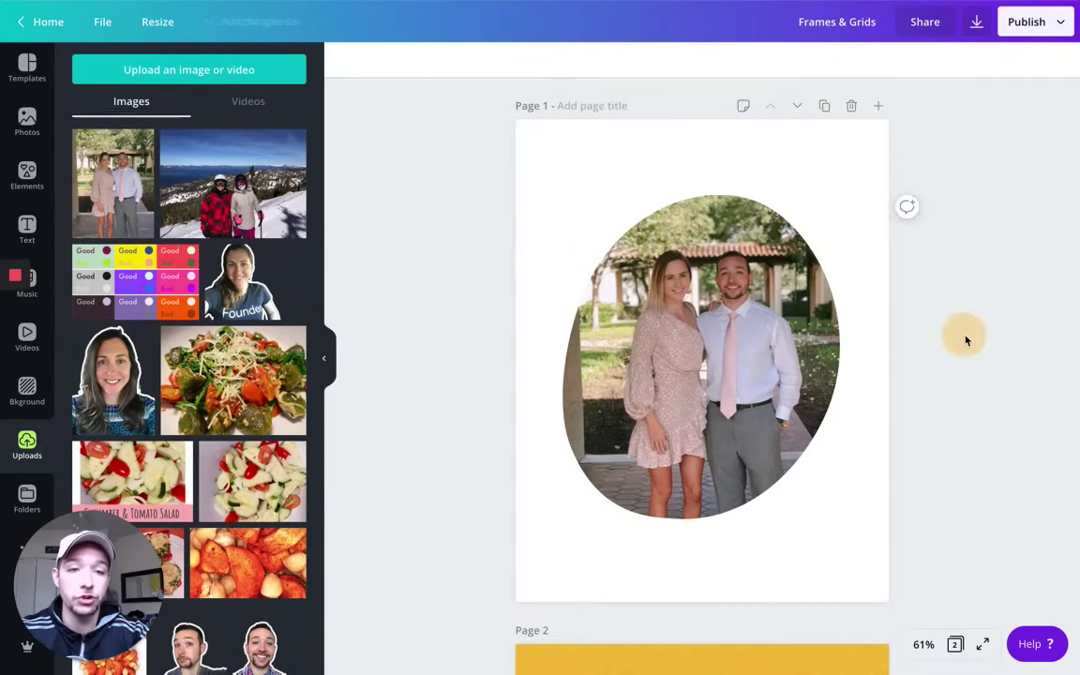
{"action": "left_click", "coordinate": [729, 321]}
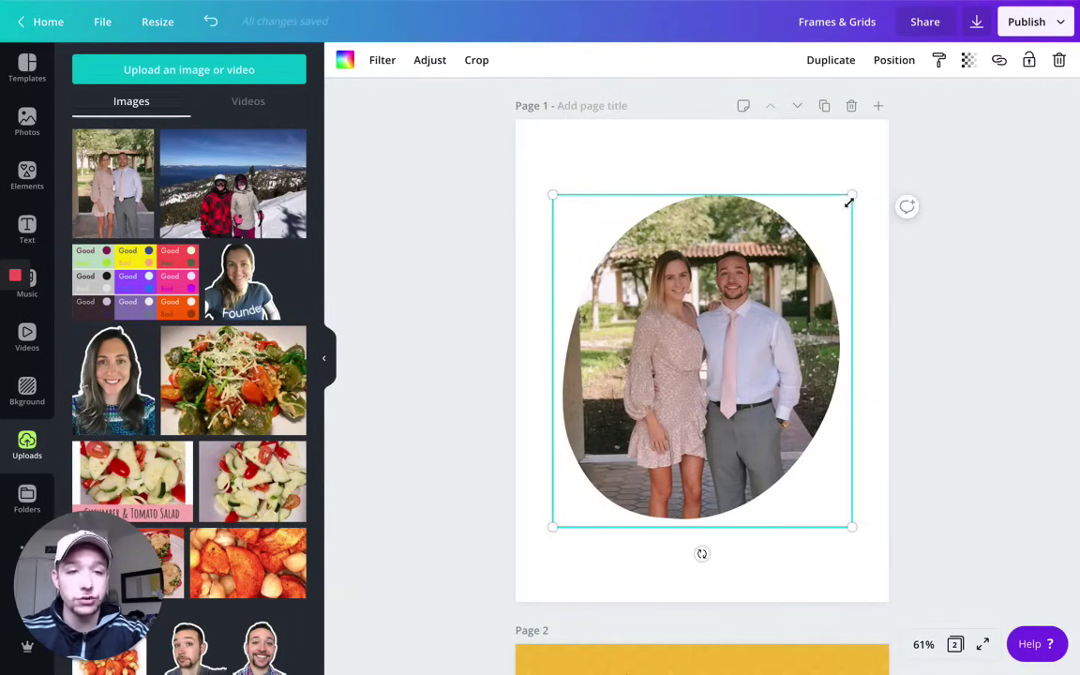
{"action": "left_click_drag", "start_coordinate": [849, 198], "coordinate": [743, 313]}
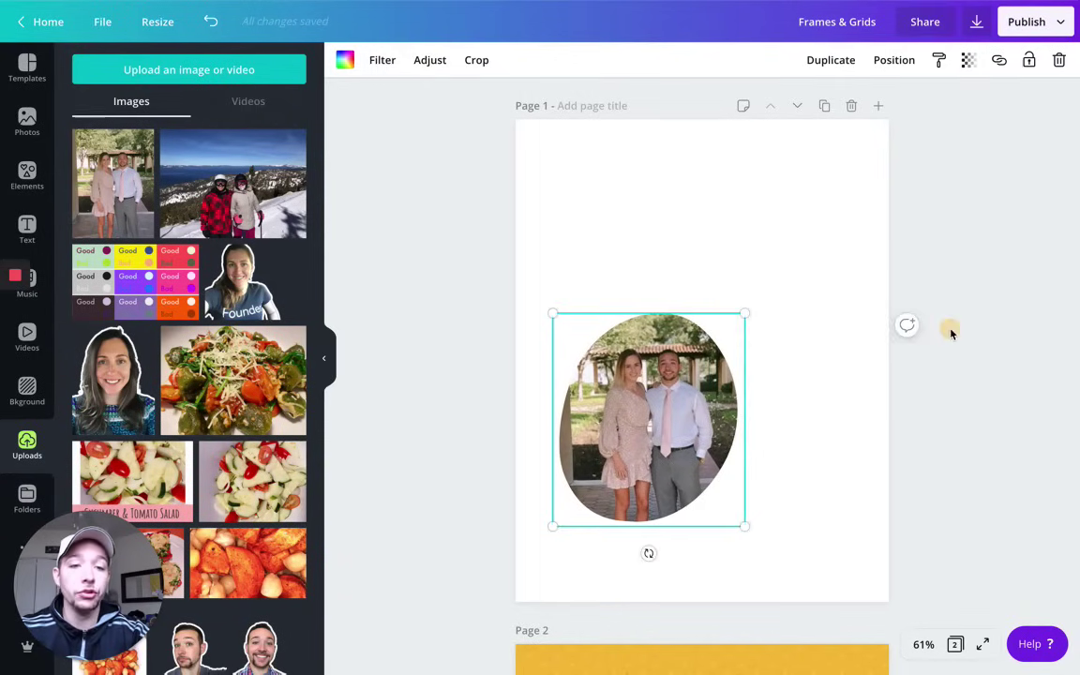
{"action": "left_click_drag", "start_coordinate": [637, 397], "coordinate": [688, 339]}
Step: Shift the couple photo upward within its oval and apply the crop
{"action": "double_click", "coordinate": [688, 339]}
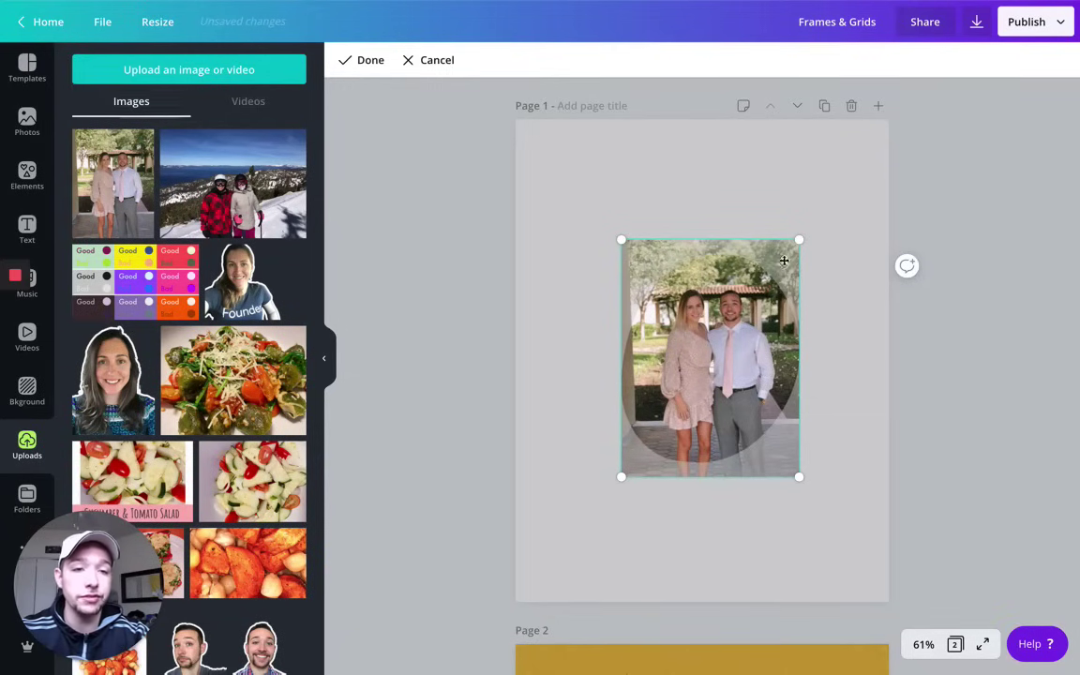
{"action": "mouse_move", "coordinate": [728, 324]}
{"action": "left_mouse_down"}
{"action": "mouse_move", "coordinate": [723, 351]}
{"action": "mouse_move", "coordinate": [721, 309]}
{"action": "mouse_move", "coordinate": [724, 317]}
{"action": "left_mouse_up"}
{"action": "left_click", "coordinate": [984, 330]}
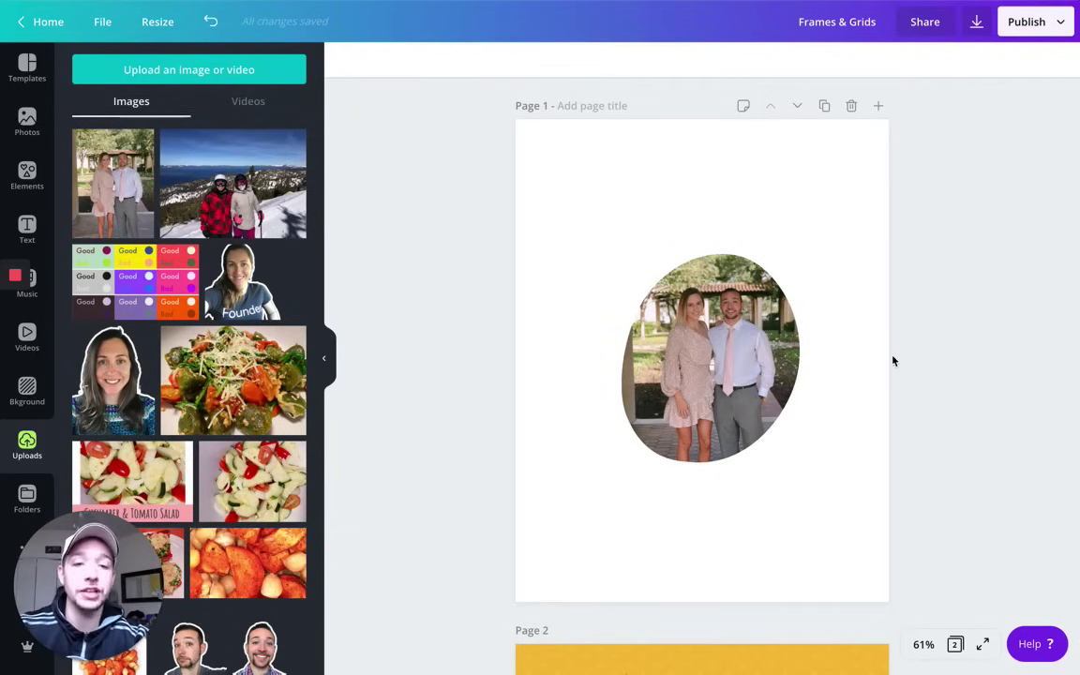
Step: Scroll to the yellow Page 2 invitation and browse the circle frames in the Frames results
{"action": "scroll", "coordinate": [908, 371], "scroll_direction": "down", "scroll_amount": 5}
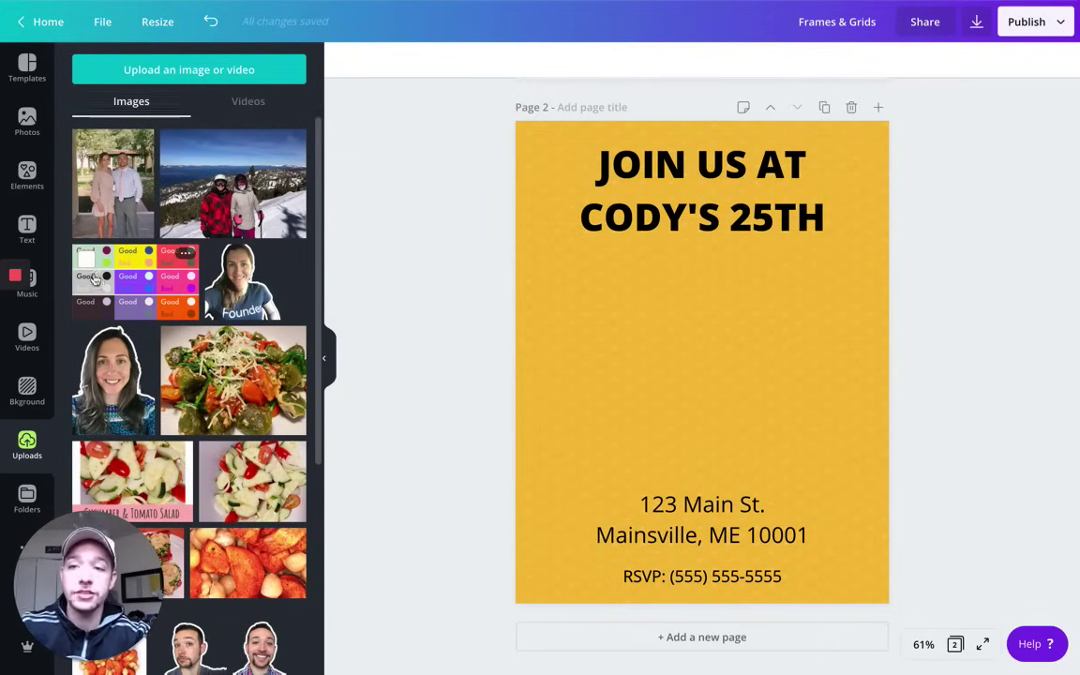
{"action": "left_click", "coordinate": [28, 176]}
{"action": "scroll", "coordinate": [217, 315], "scroll_direction": "up", "scroll_amount": 1}
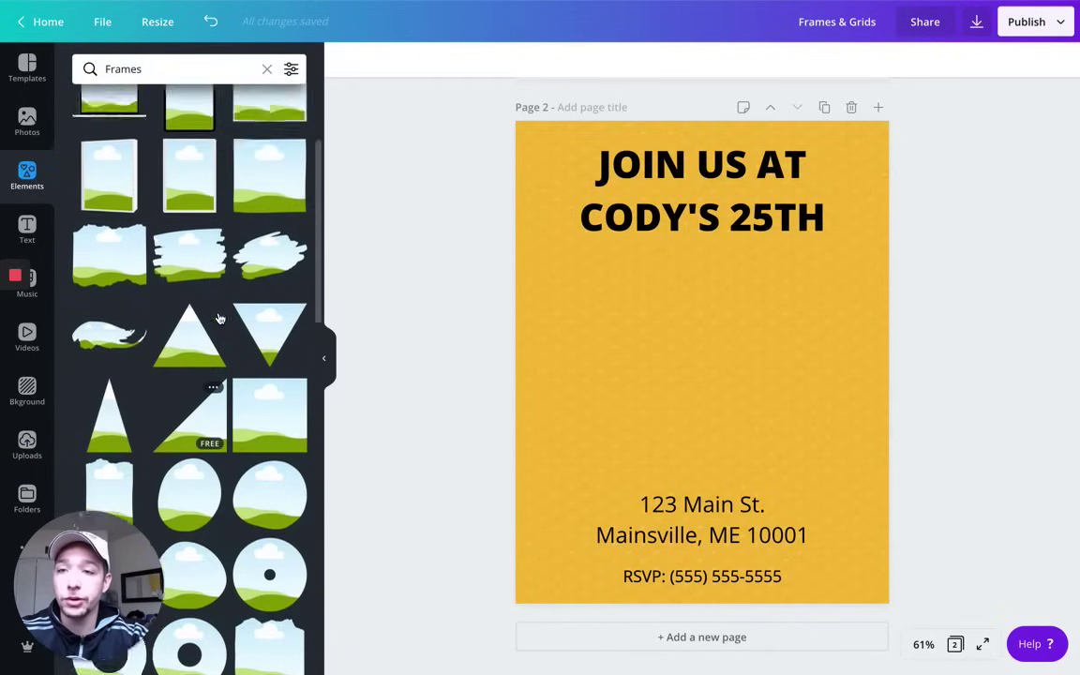
{"action": "scroll", "coordinate": [217, 319], "scroll_direction": "up", "scroll_amount": 2}
{"action": "scroll", "coordinate": [218, 319], "scroll_direction": "down", "scroll_amount": 5}
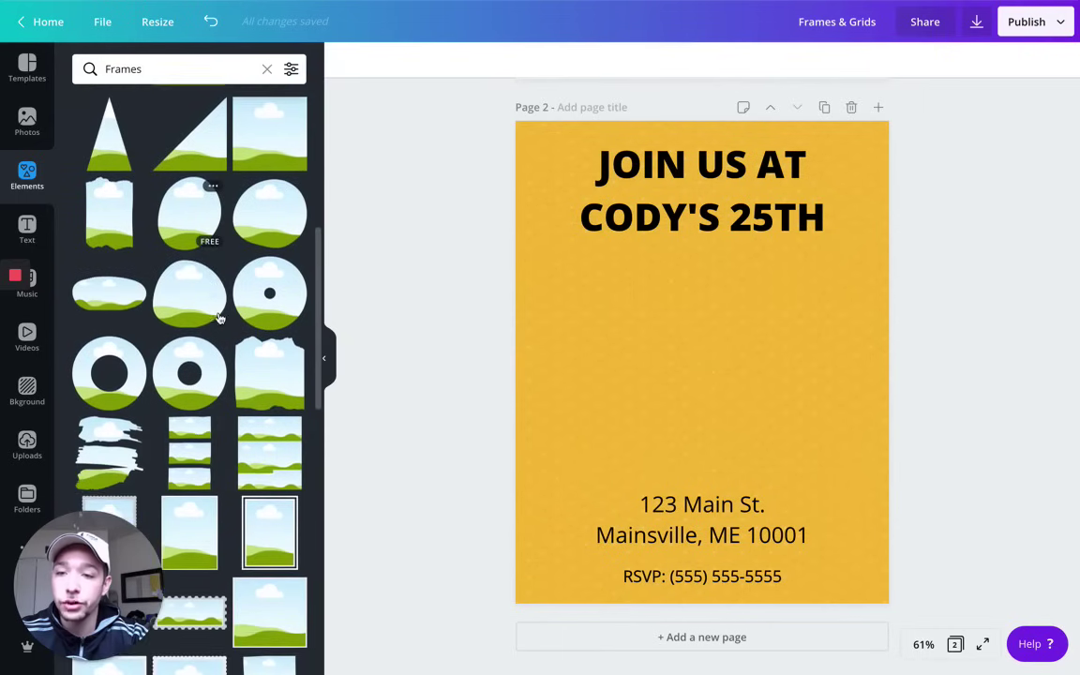
{"action": "scroll", "coordinate": [218, 319], "scroll_direction": "down", "scroll_amount": 8}
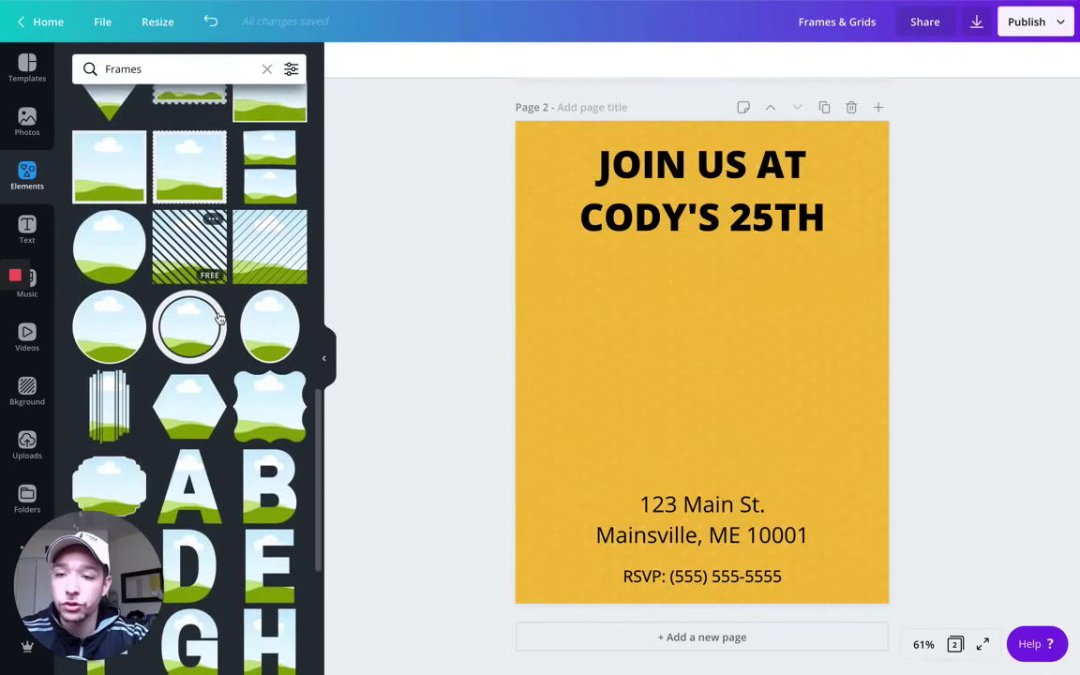
Step: Add a shrunken ring circle frame between heading and address, with a black border
{"action": "left_click", "coordinate": [184, 321]}
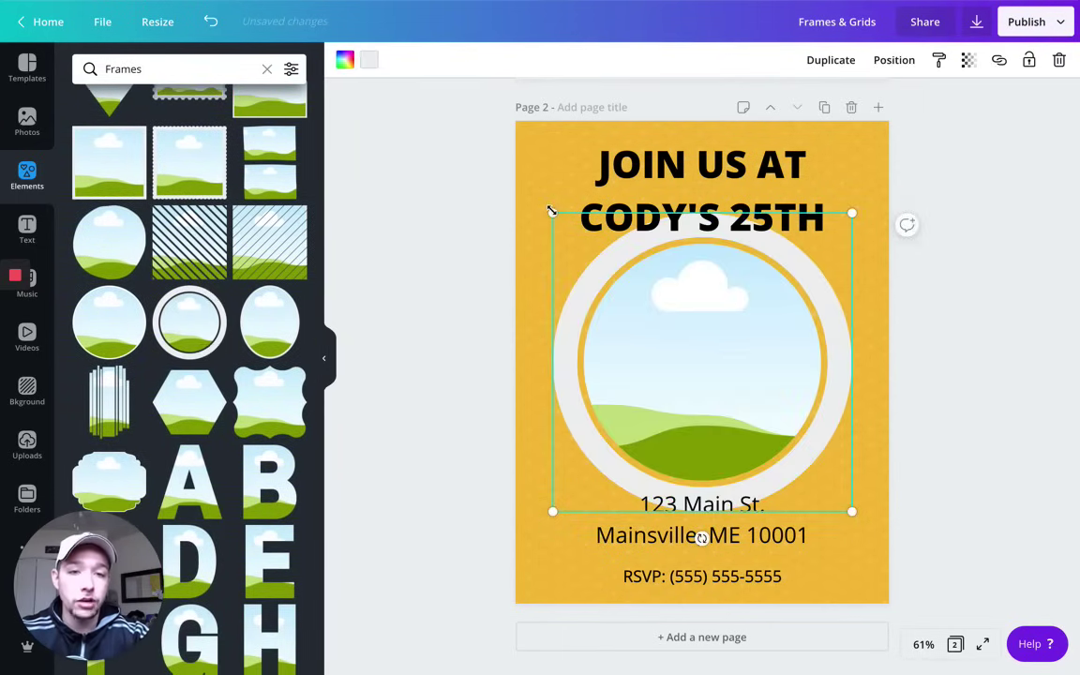
{"action": "left_click_drag", "start_coordinate": [570, 222], "coordinate": [634, 297]}
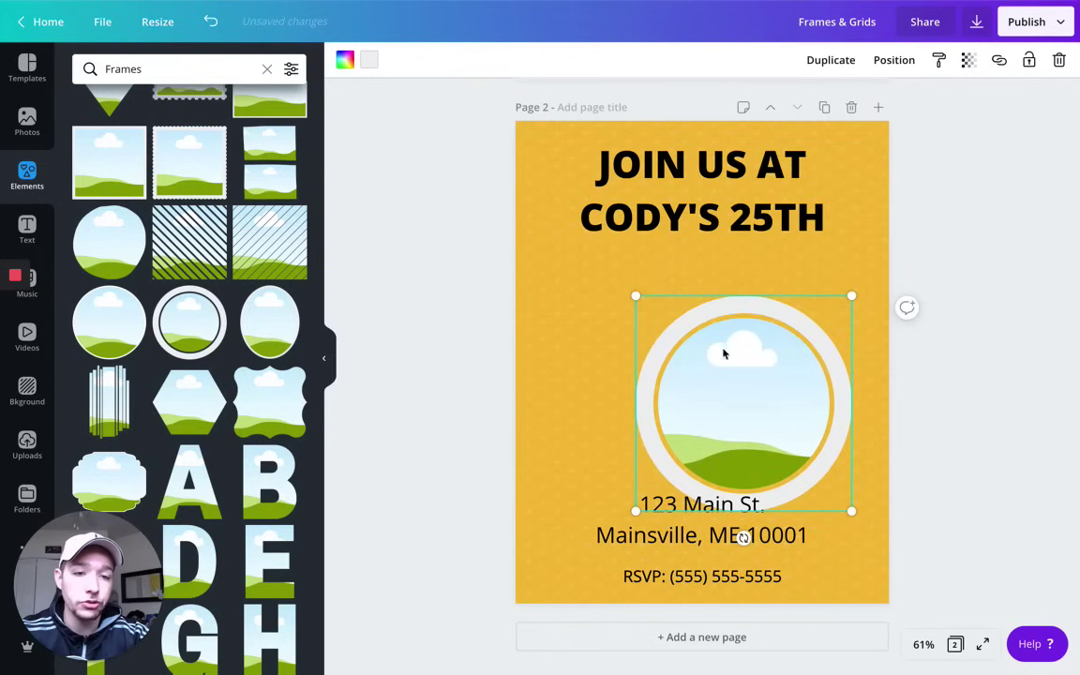
{"action": "left_click_drag", "start_coordinate": [723, 351], "coordinate": [686, 333]}
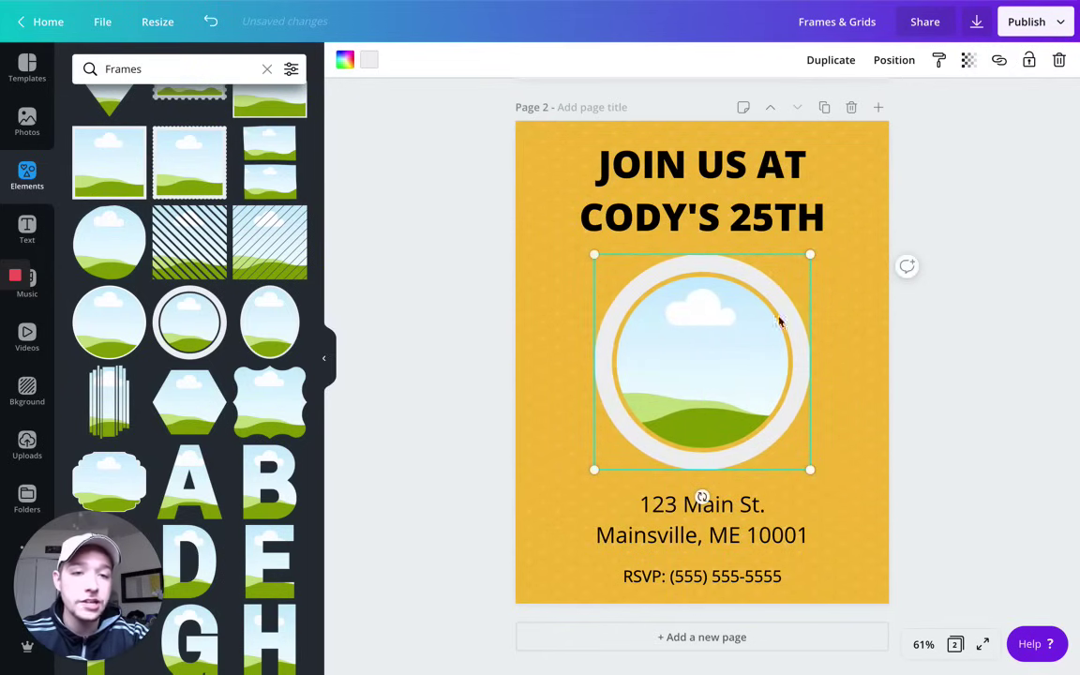
{"action": "left_click", "coordinate": [373, 62]}
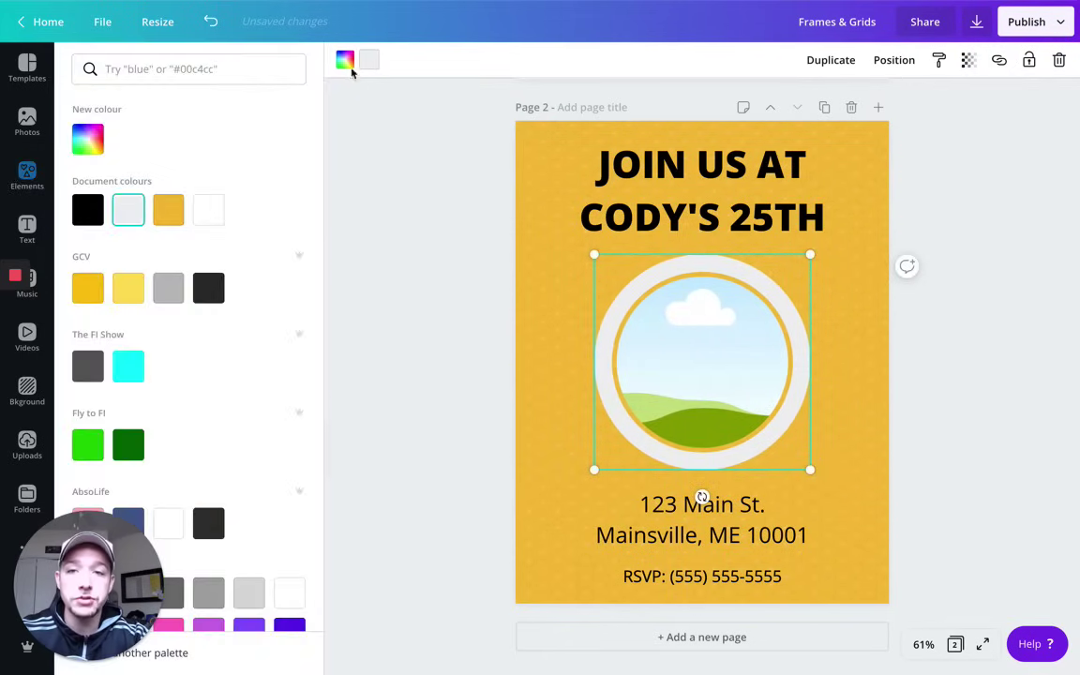
{"action": "left_click", "coordinate": [87, 209]}
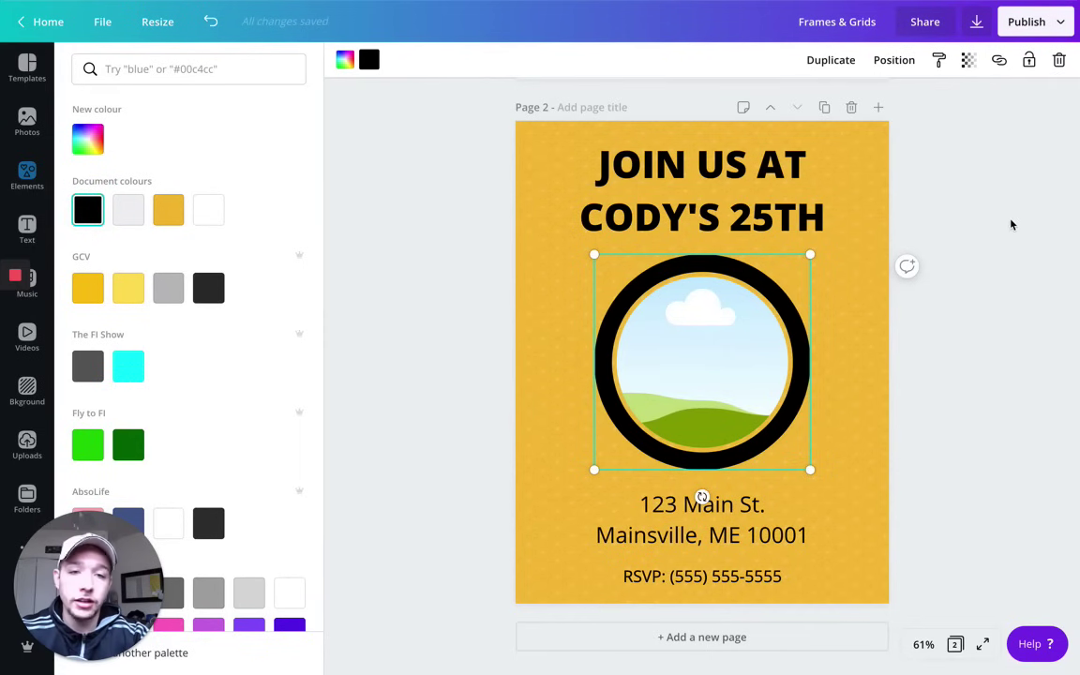
{"action": "left_click", "coordinate": [634, 284]}
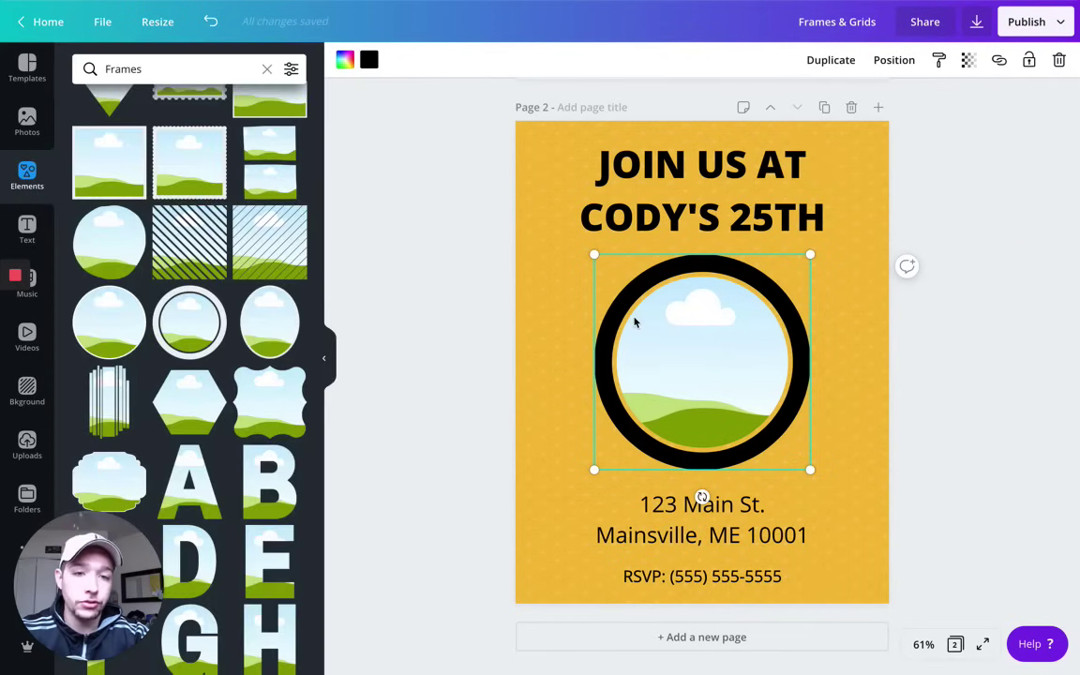
{"action": "left_click", "coordinate": [27, 442]}
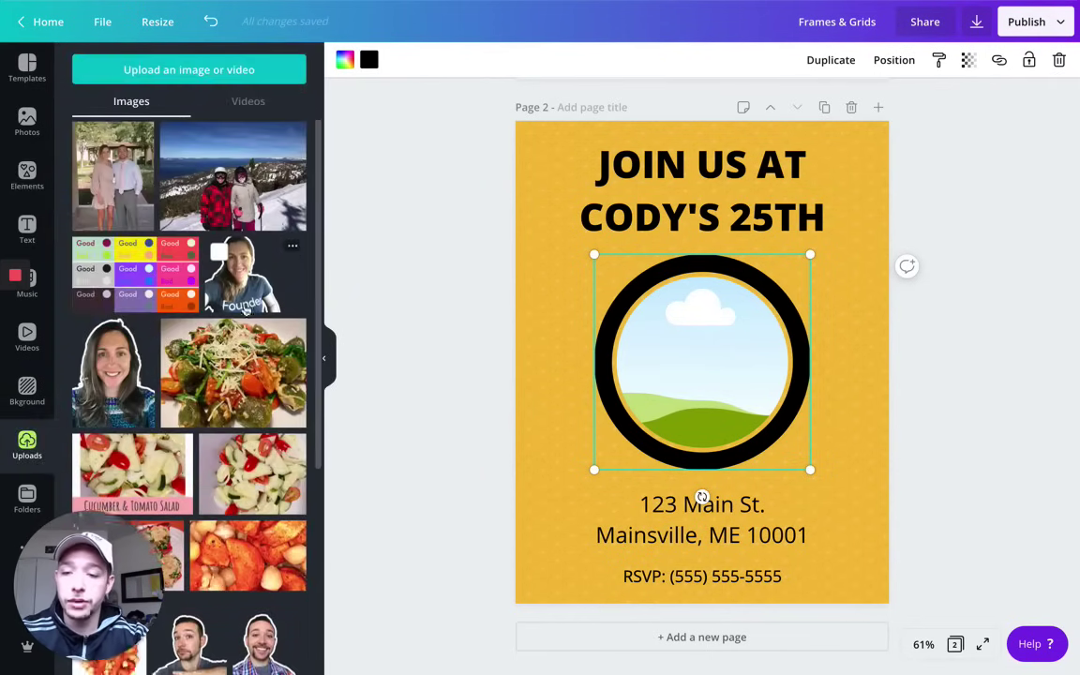
Step: Try the plaid-shirt cutout photo from the uploads inside the black ring frame
{"action": "scroll", "coordinate": [246, 310], "scroll_direction": "down", "scroll_amount": 5}
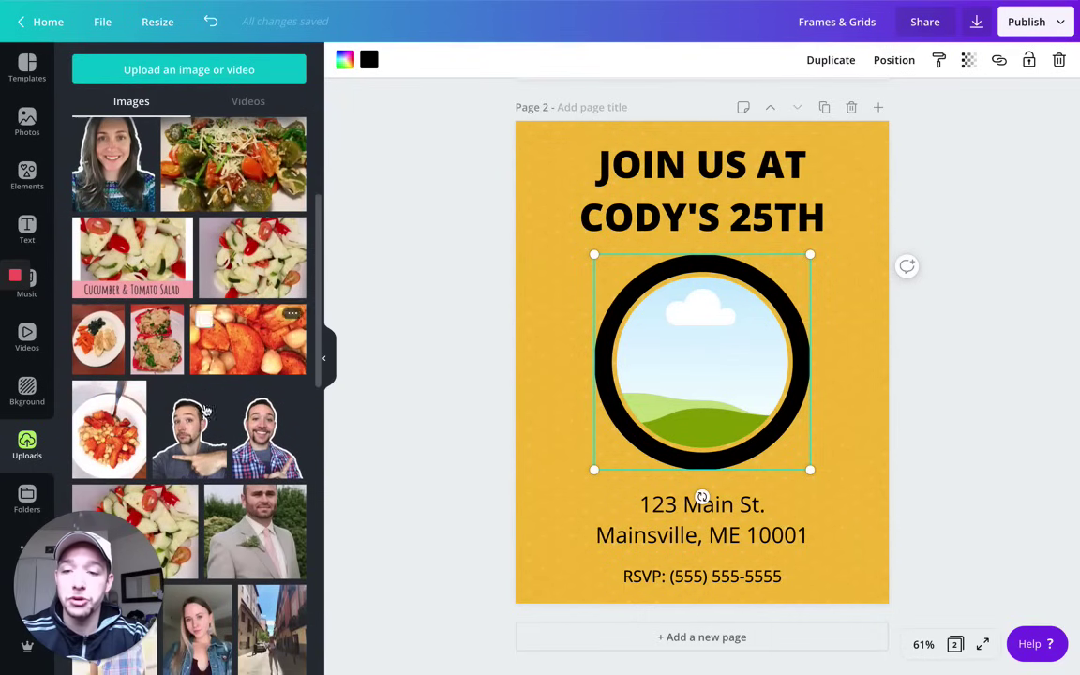
{"action": "left_click_drag", "start_coordinate": [258, 422], "coordinate": [702, 344]}
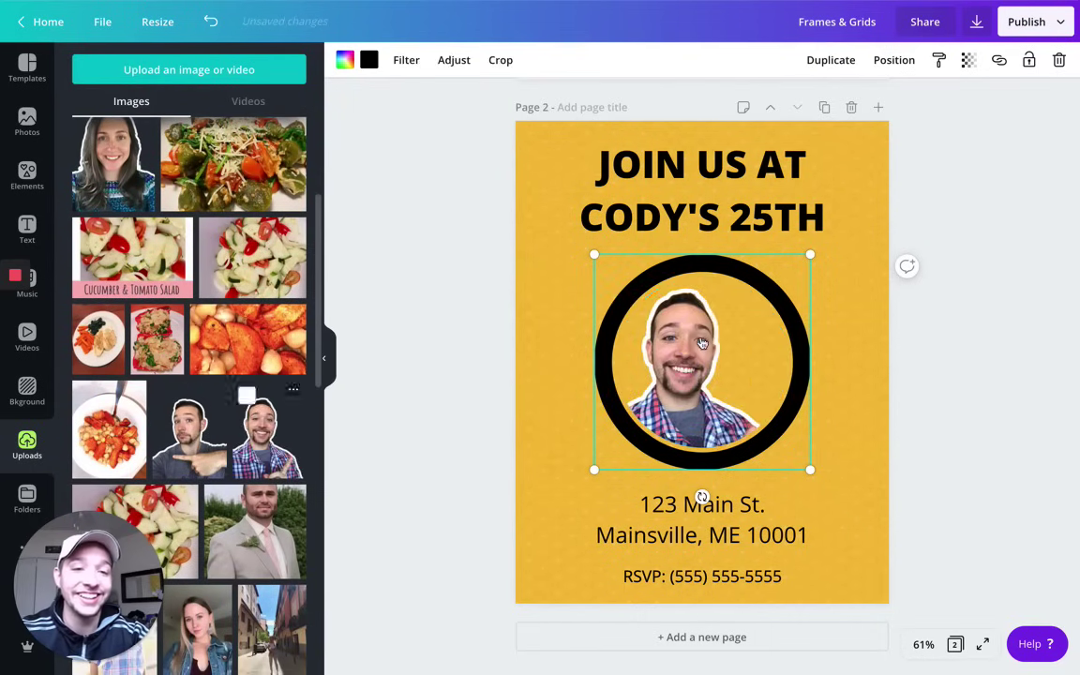
{"action": "left_click", "coordinate": [1021, 360]}
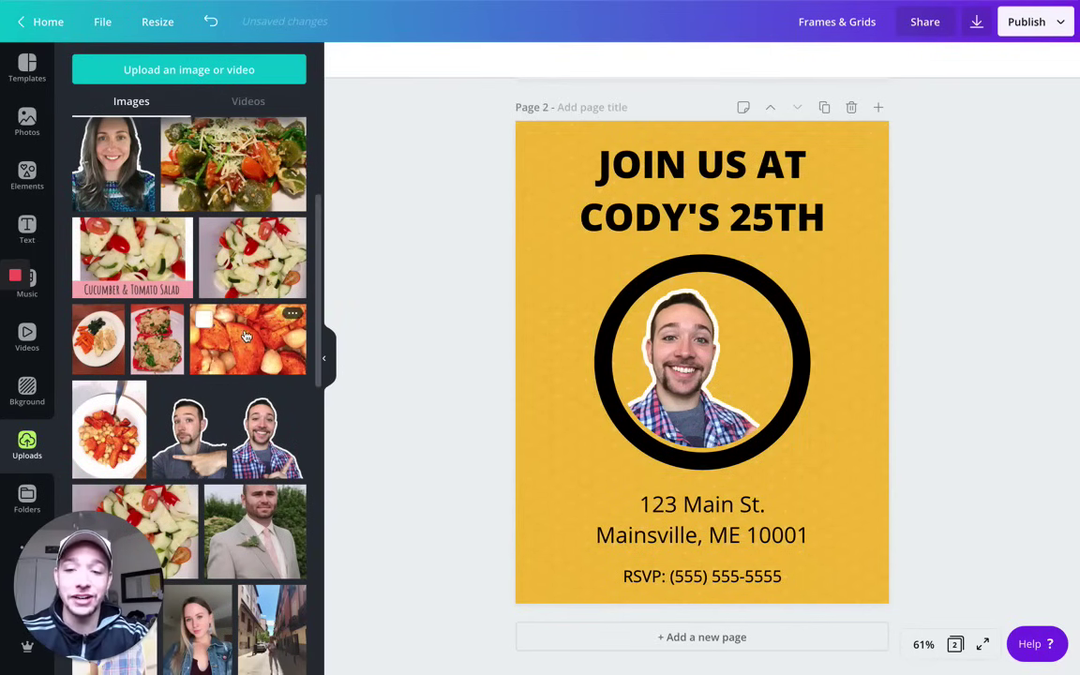
Step: Drop the woman's photo into the ring and shift it lower within the frame
{"action": "scroll", "coordinate": [246, 336], "scroll_direction": "up", "scroll_amount": 4}
{"action": "left_click_drag", "start_coordinate": [113, 324], "coordinate": [682, 363]}
{"action": "double_click", "coordinate": [673, 314]}
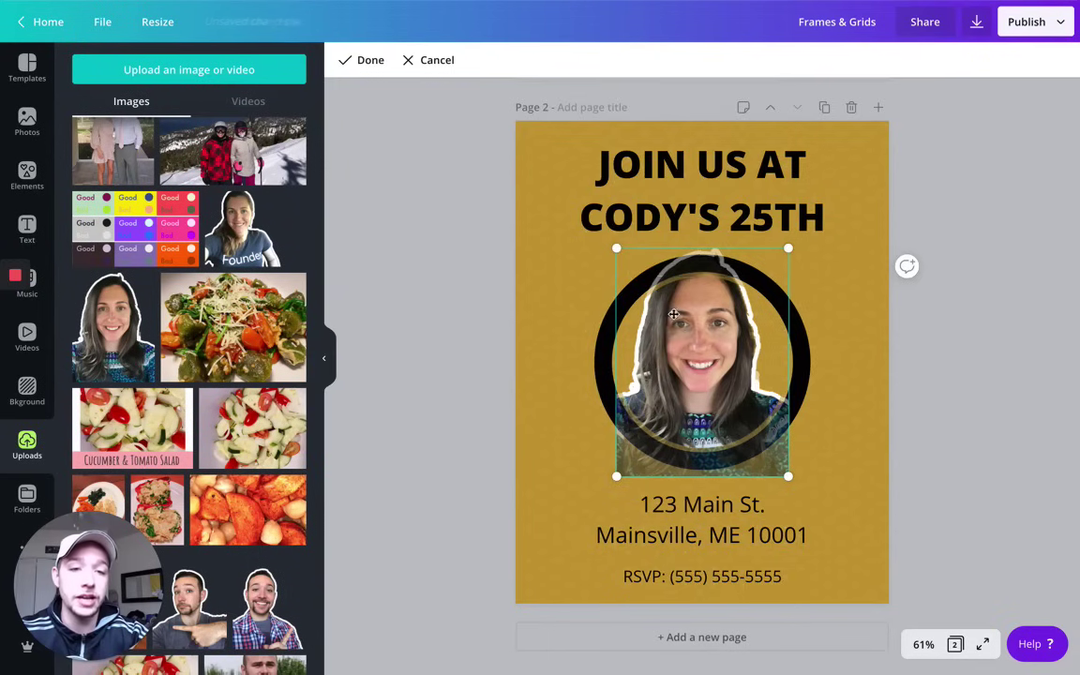
{"action": "left_click_drag", "start_coordinate": [674, 314], "coordinate": [688, 355]}
{"action": "left_click", "coordinate": [1029, 376]}
Step: Fill the ring with the couple photo, and also add it as a separate image
{"action": "scroll", "coordinate": [140, 366], "scroll_direction": "up", "scroll_amount": 1}
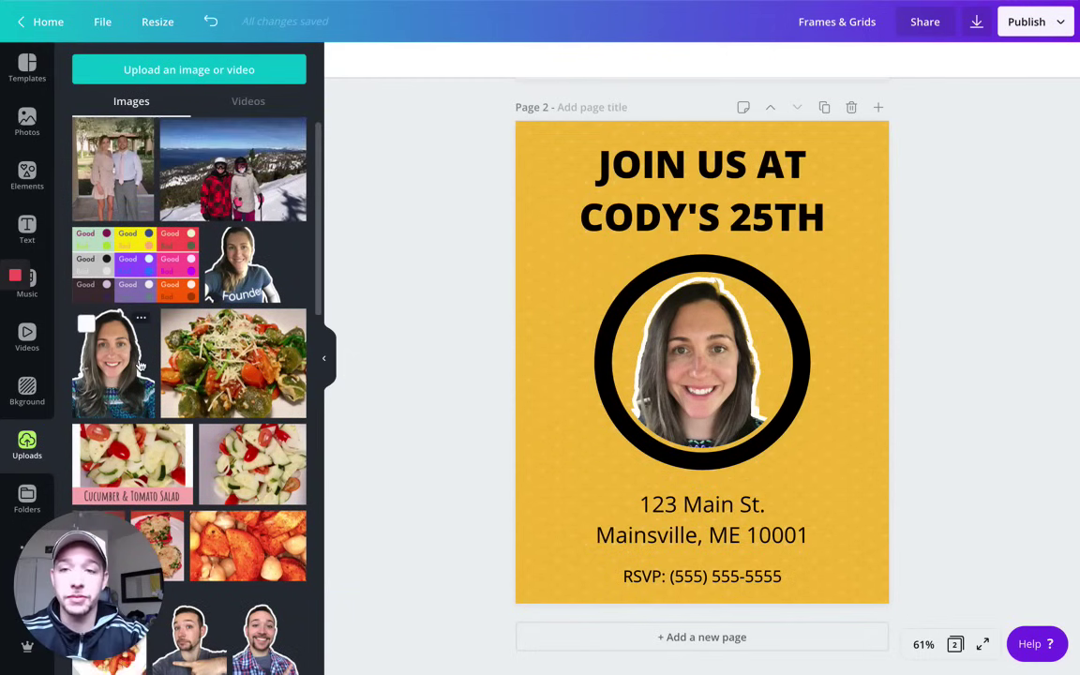
{"action": "left_click_drag", "start_coordinate": [112, 178], "coordinate": [719, 359]}
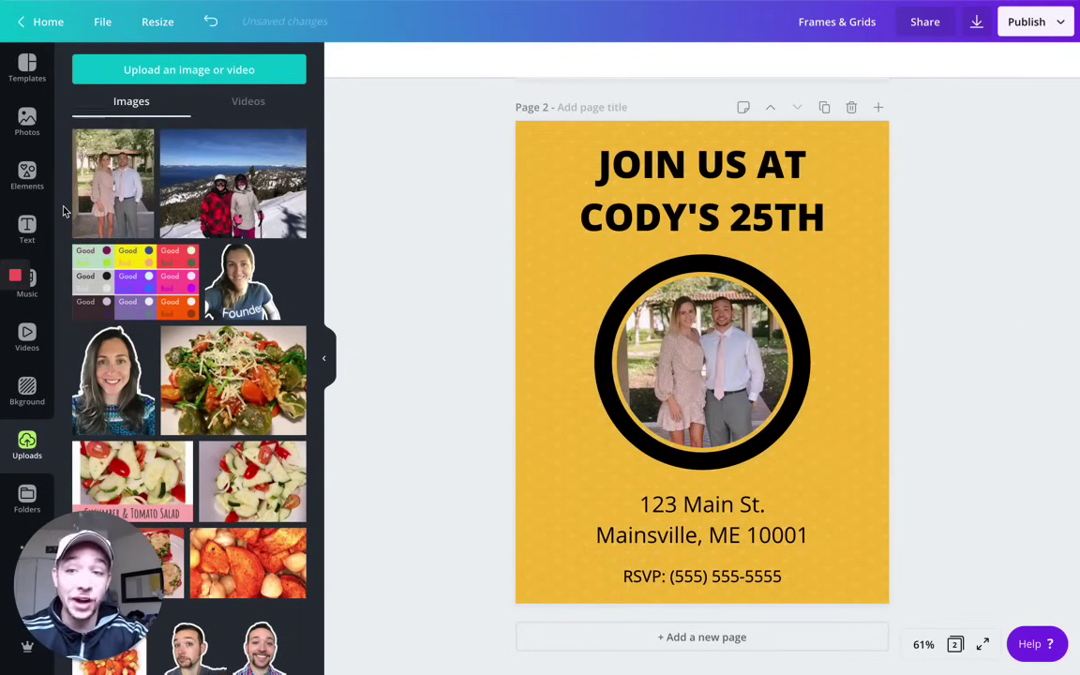
{"action": "left_click", "coordinate": [116, 193]}
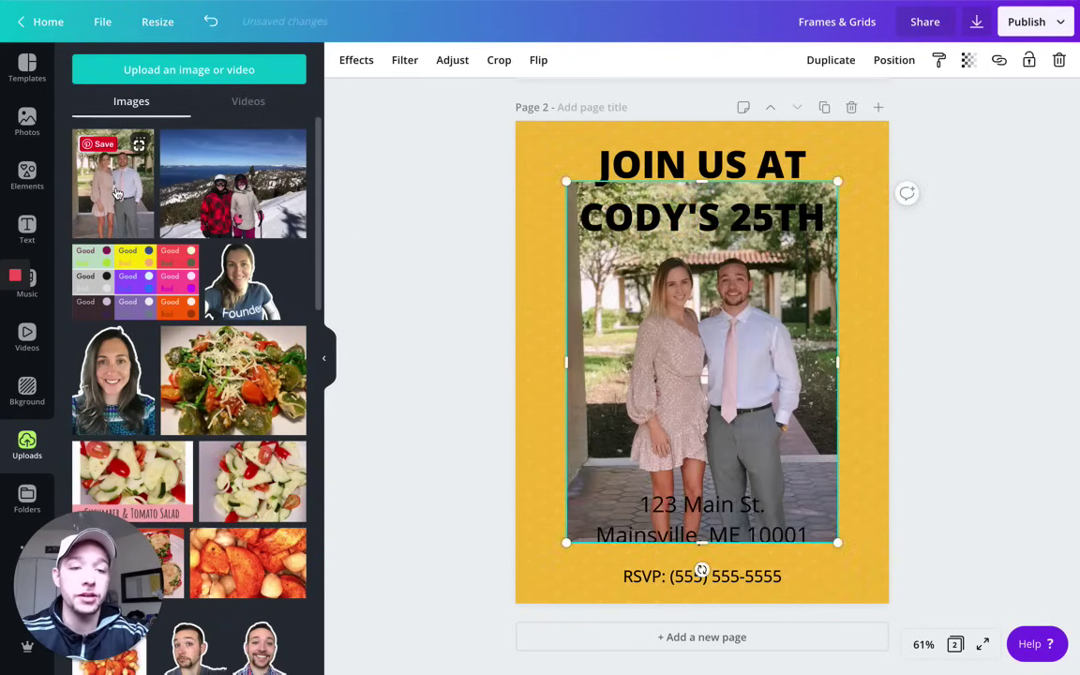
{"action": "key", "text": "Delete"}
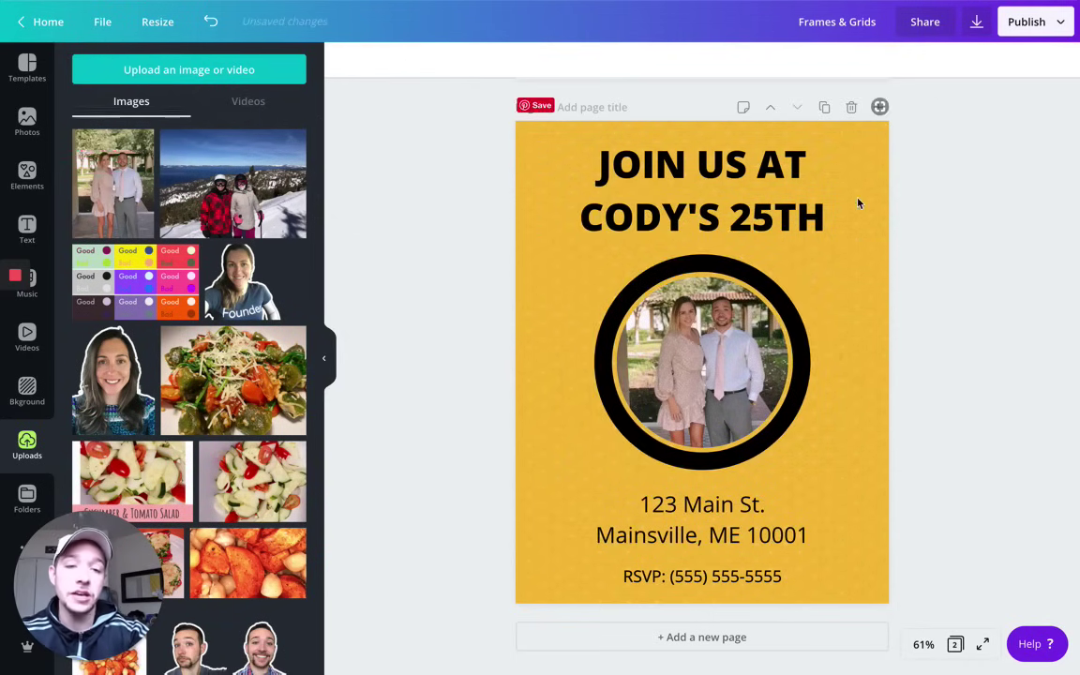